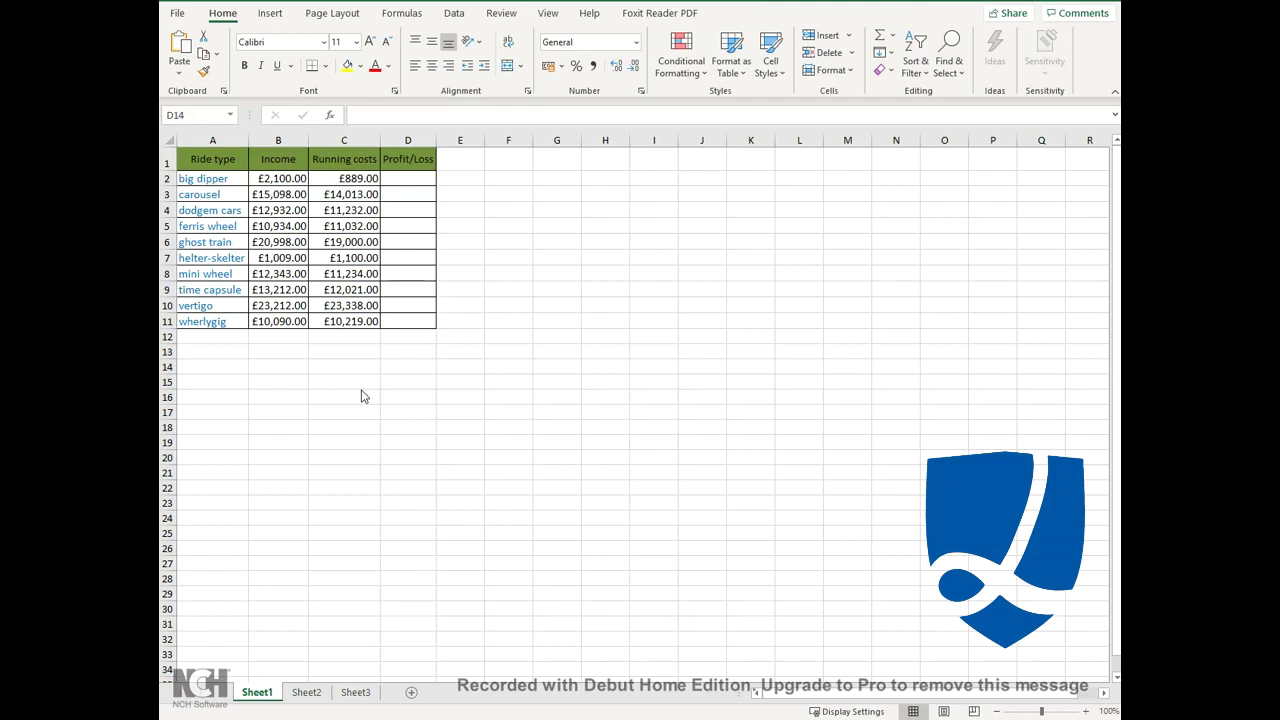
Review each ride's Income and Running costs figures in columns B and C.
left_click(327, 178)
left_click(294, 178)
left_click(325, 178)
left_click(296, 193)
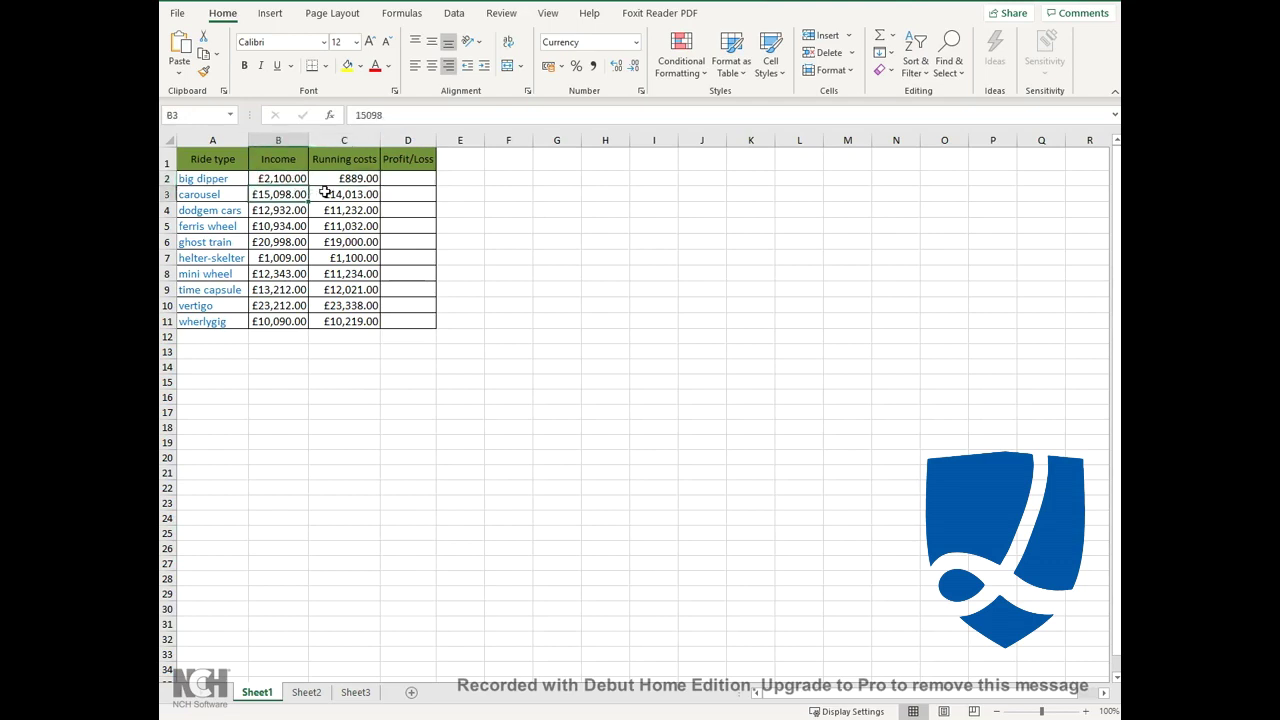
left_click(325, 193)
left_click(305, 195)
left_click(318, 208)
left_click(300, 209)
left_click(315, 214)
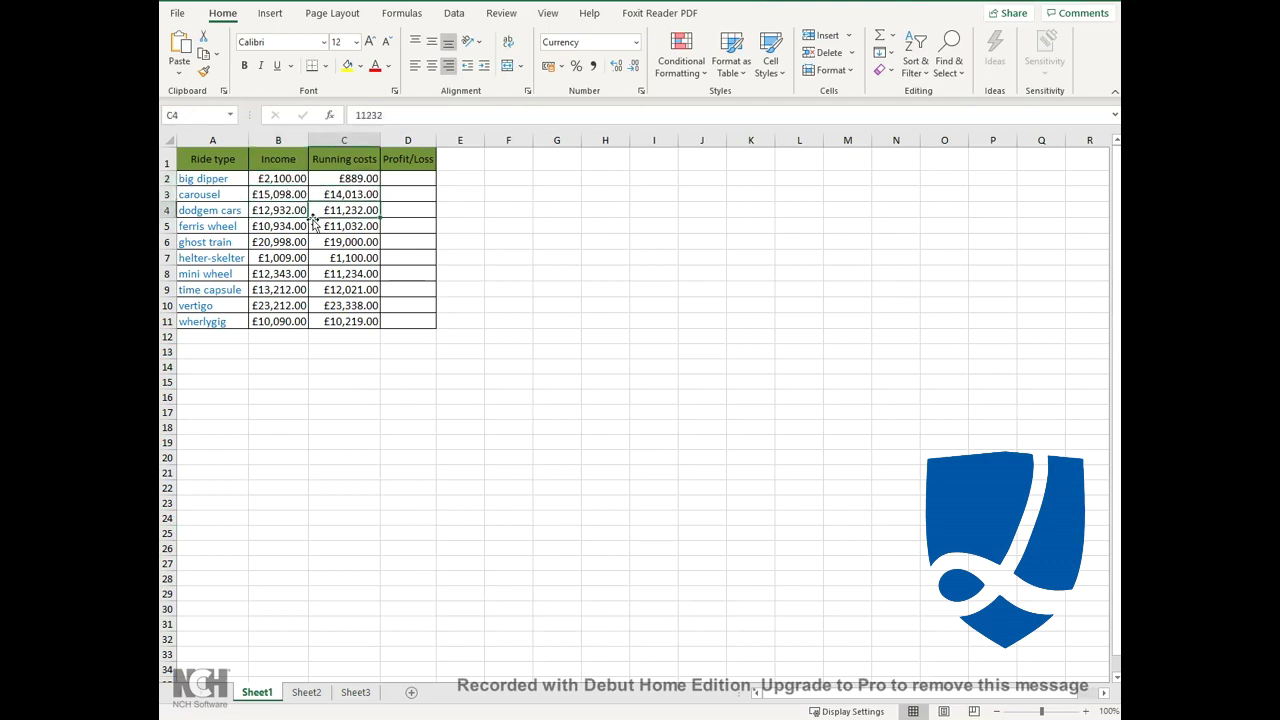
left_click(300, 226)
left_click(316, 226)
left_click(300, 242)
left_click(314, 242)
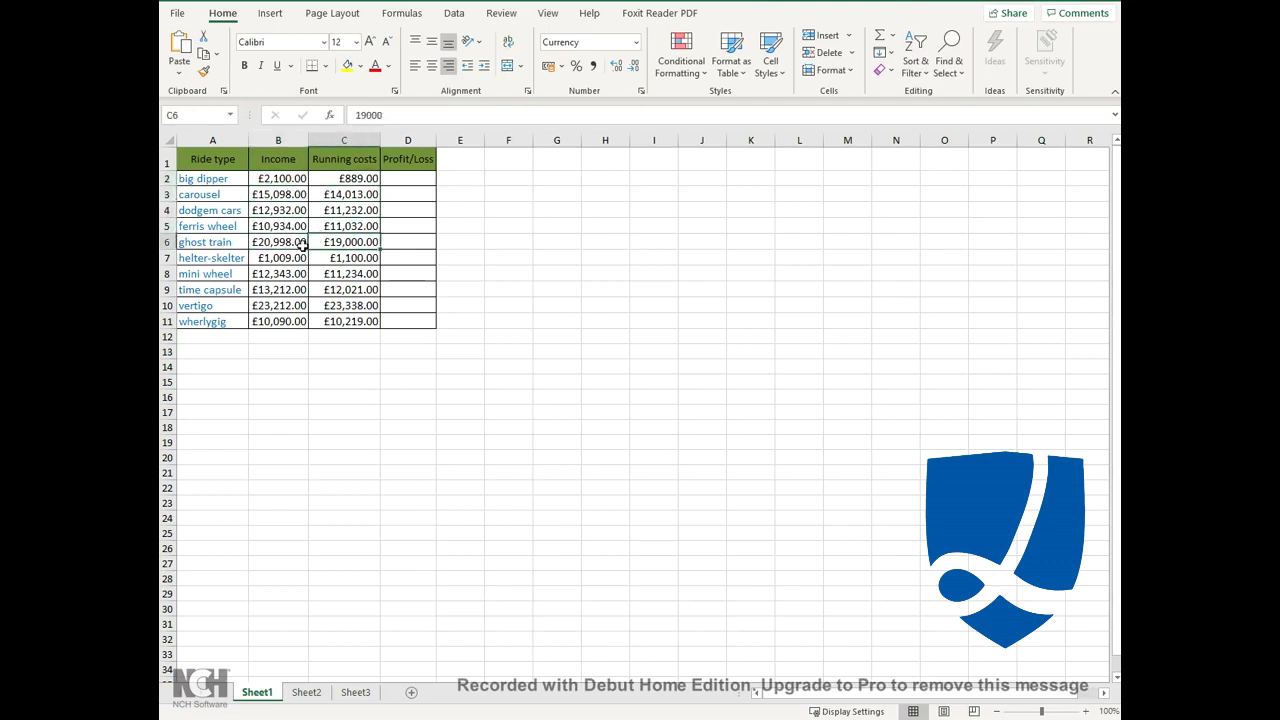
left_click(302, 257)
left_click(318, 258)
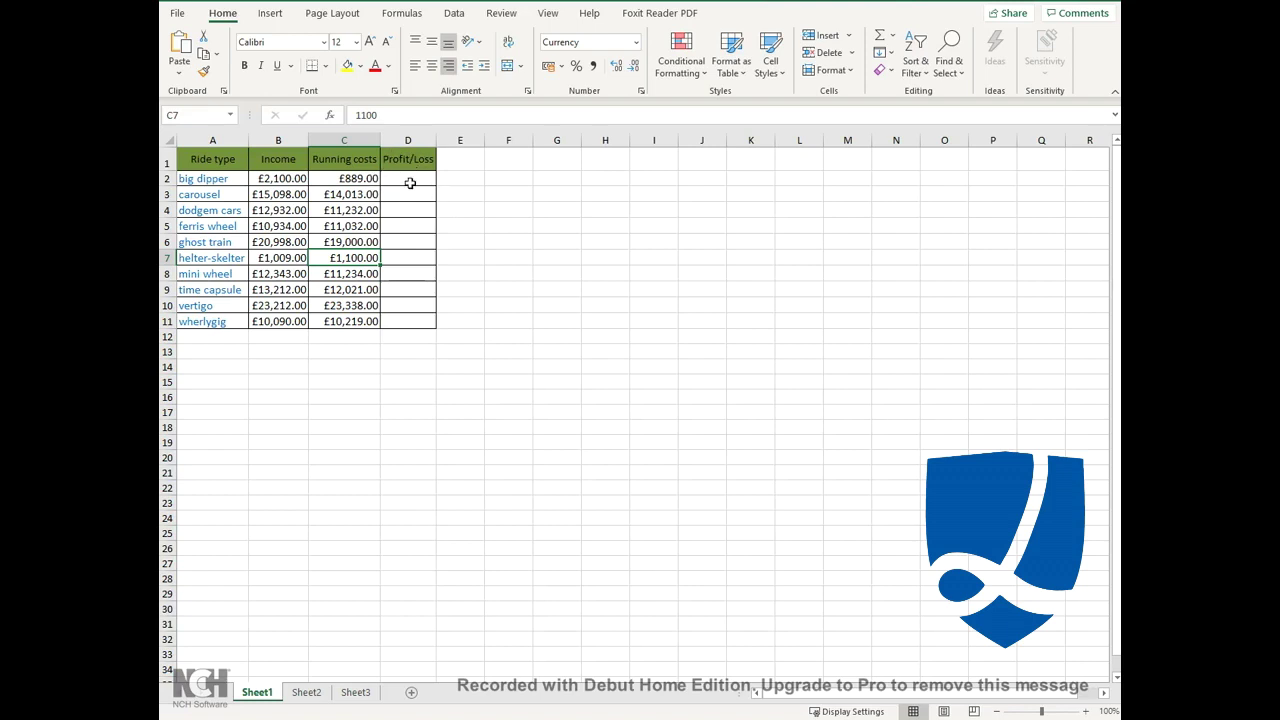
Pick D2 as big dipper's Profit/Loss cell and start a formula with =.
left_click_drag(410, 183, 408, 319)
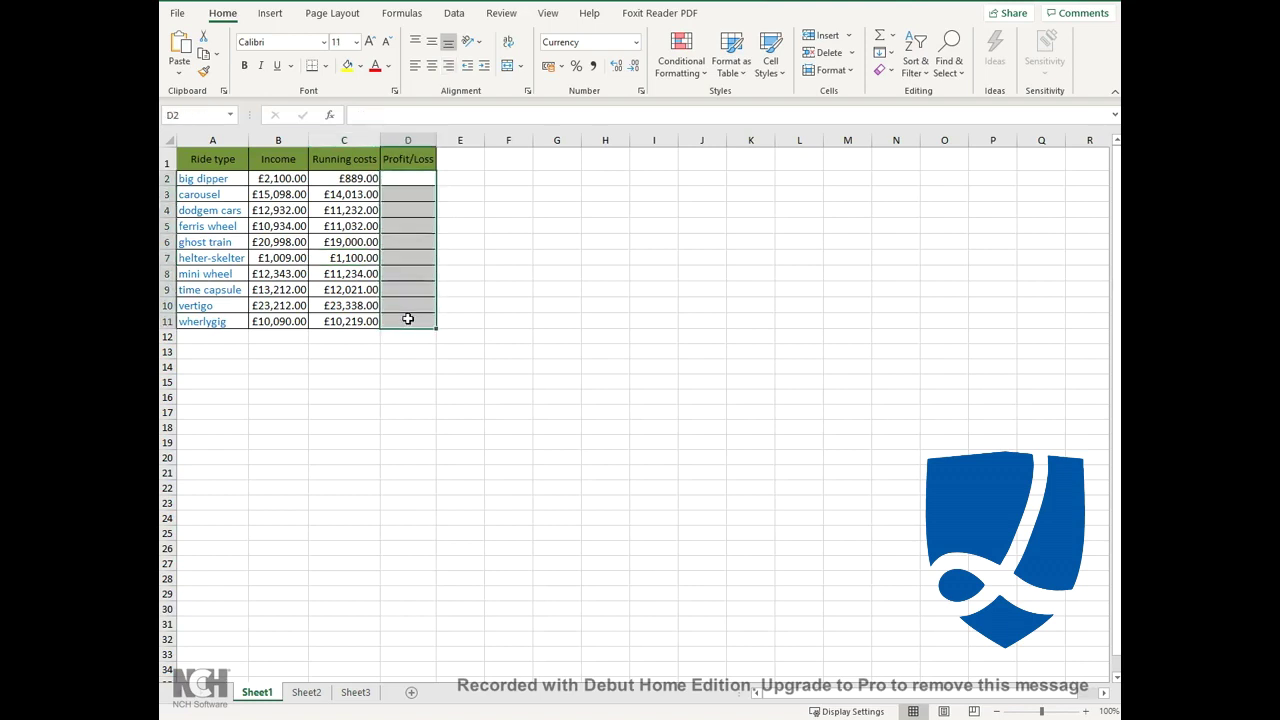
left_click(400, 178)
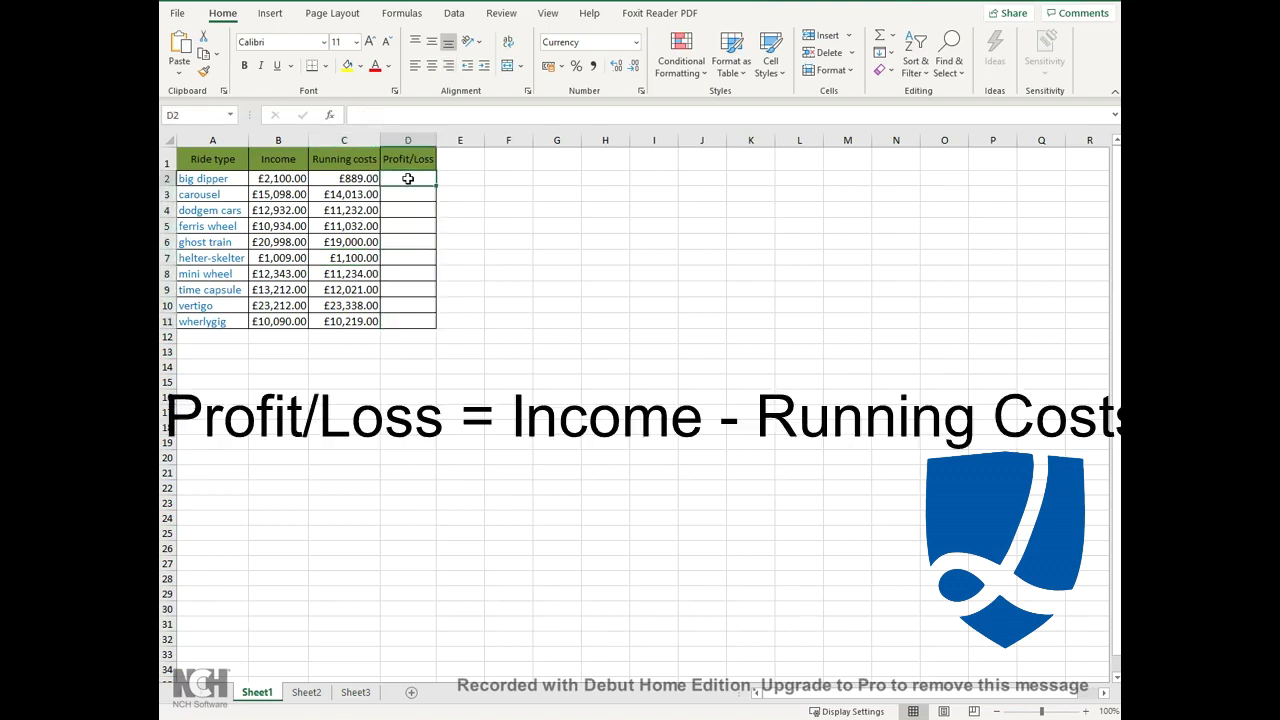
left_click(280, 178)
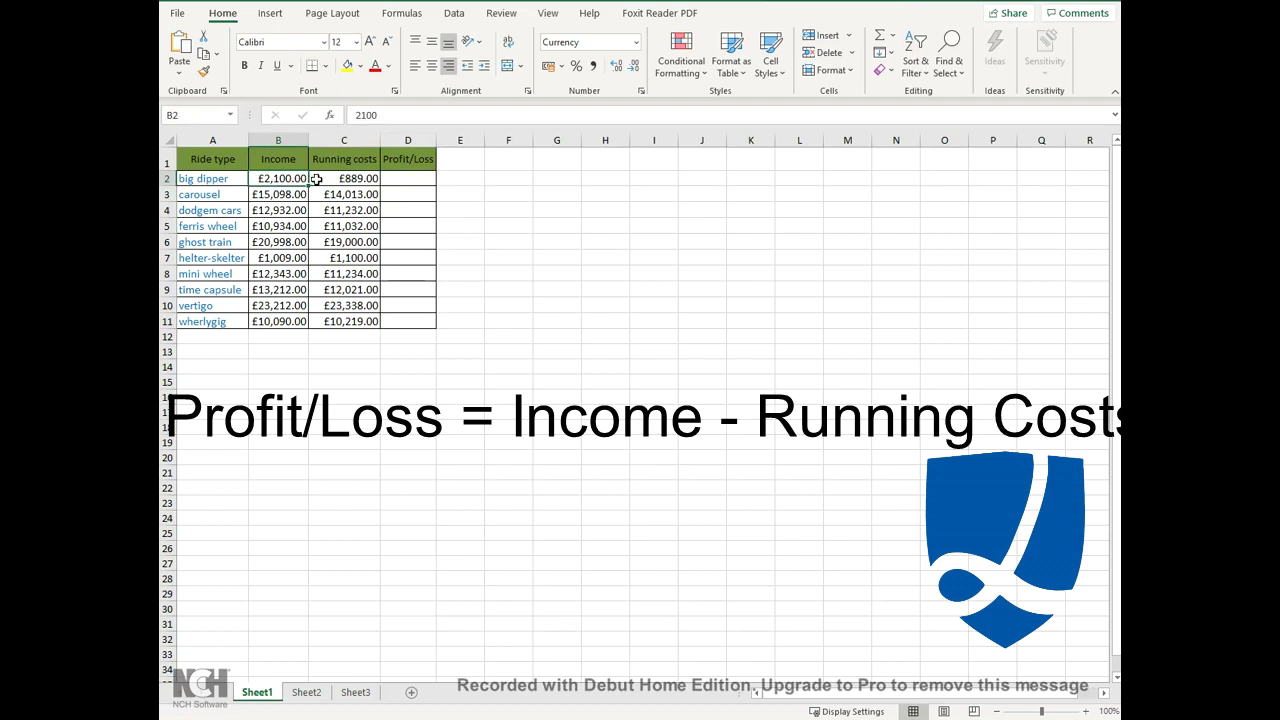
left_click(316, 179)
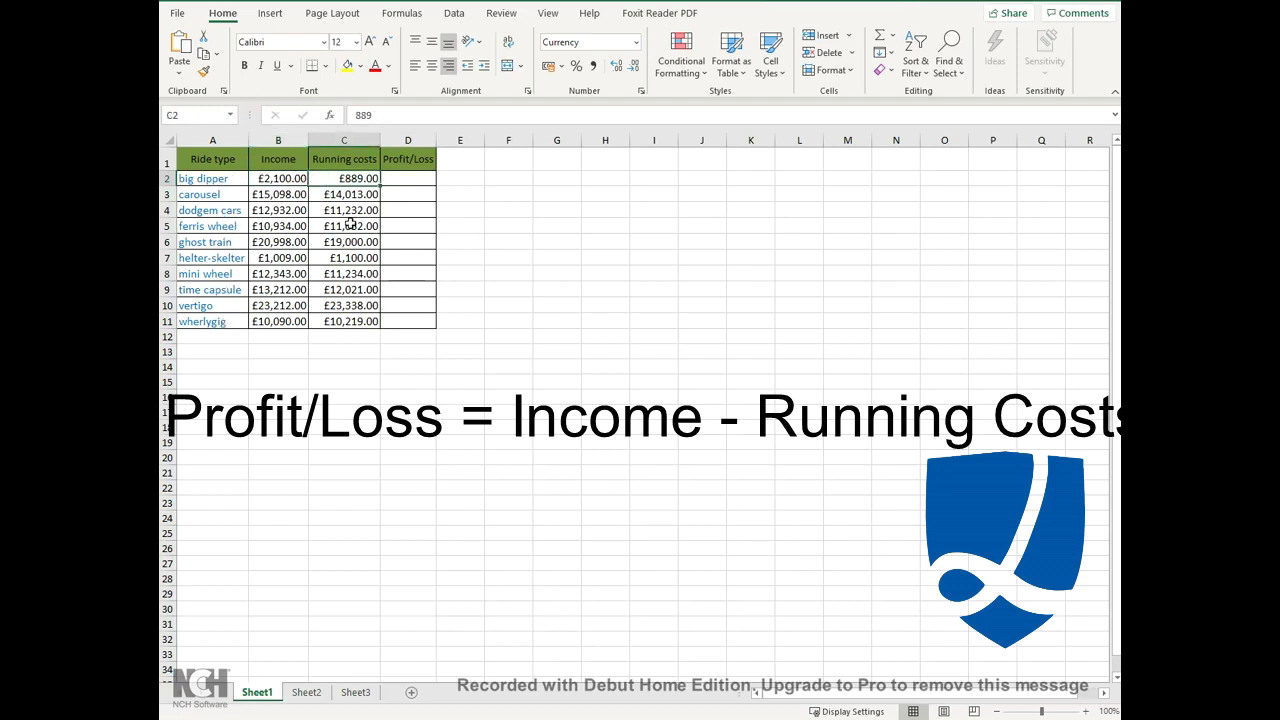
left_click(395, 179)
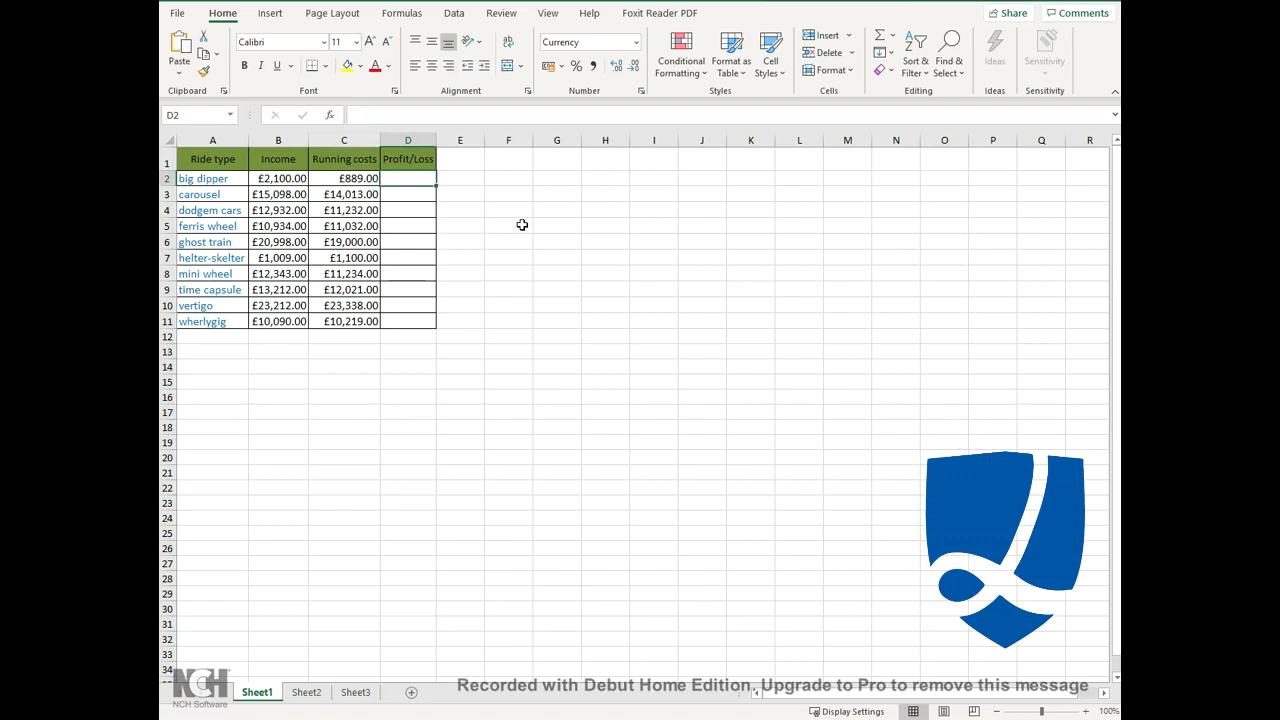
type("=")
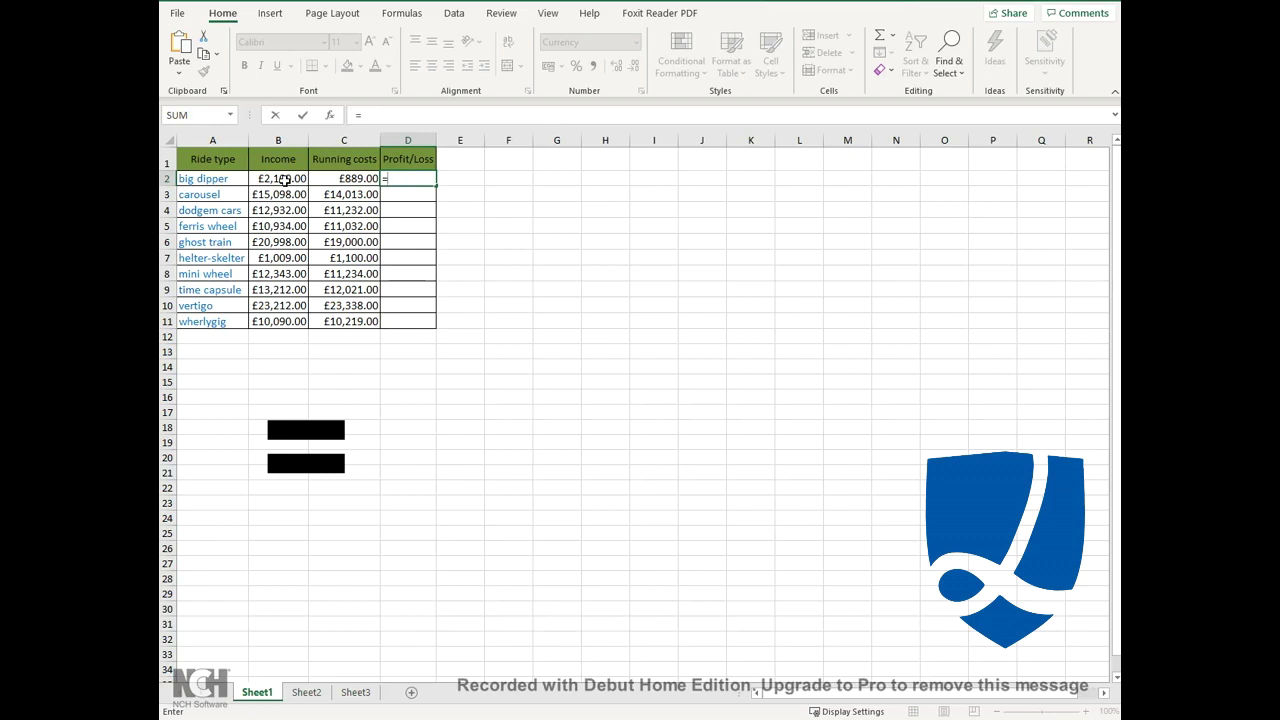
Enter =B2-C2 in D2 so big dipper's profit shows £1,211.00.
type("2100")
key("BackSpace")
key("BackSpace")
key("BackSpace")
left_click(298, 178)
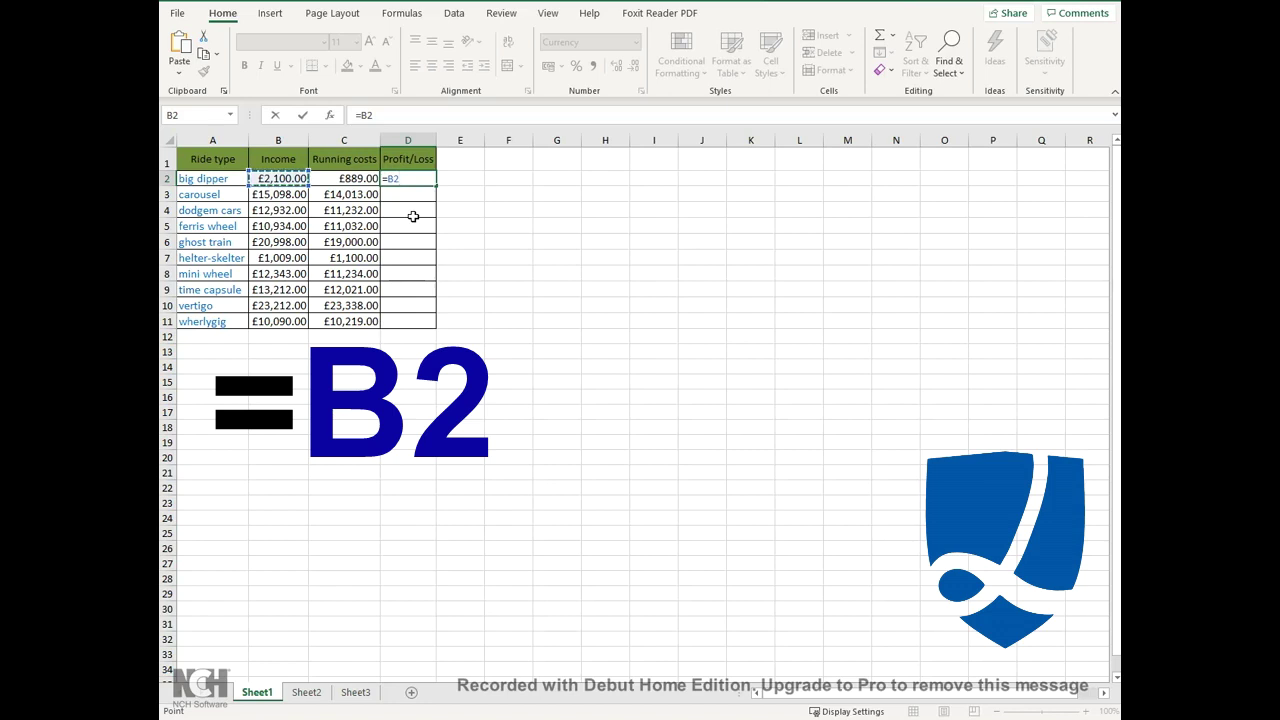
type("-")
left_click(362, 177)
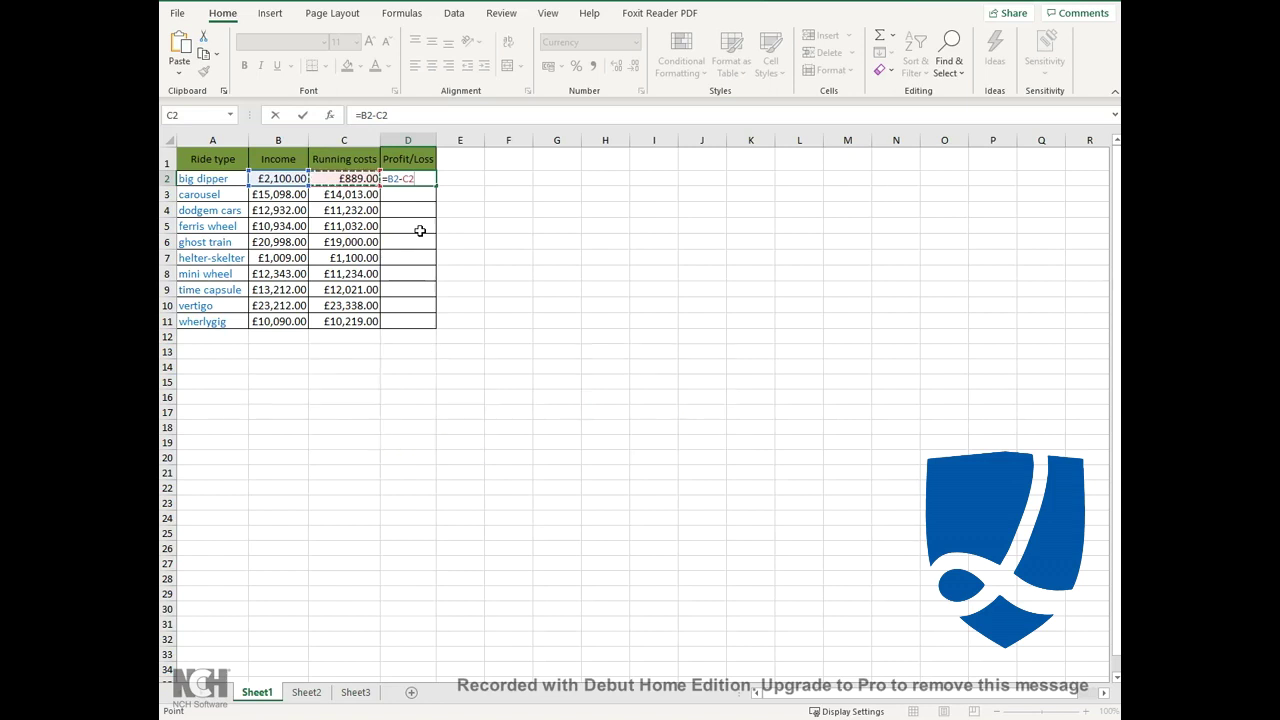
key("Return")
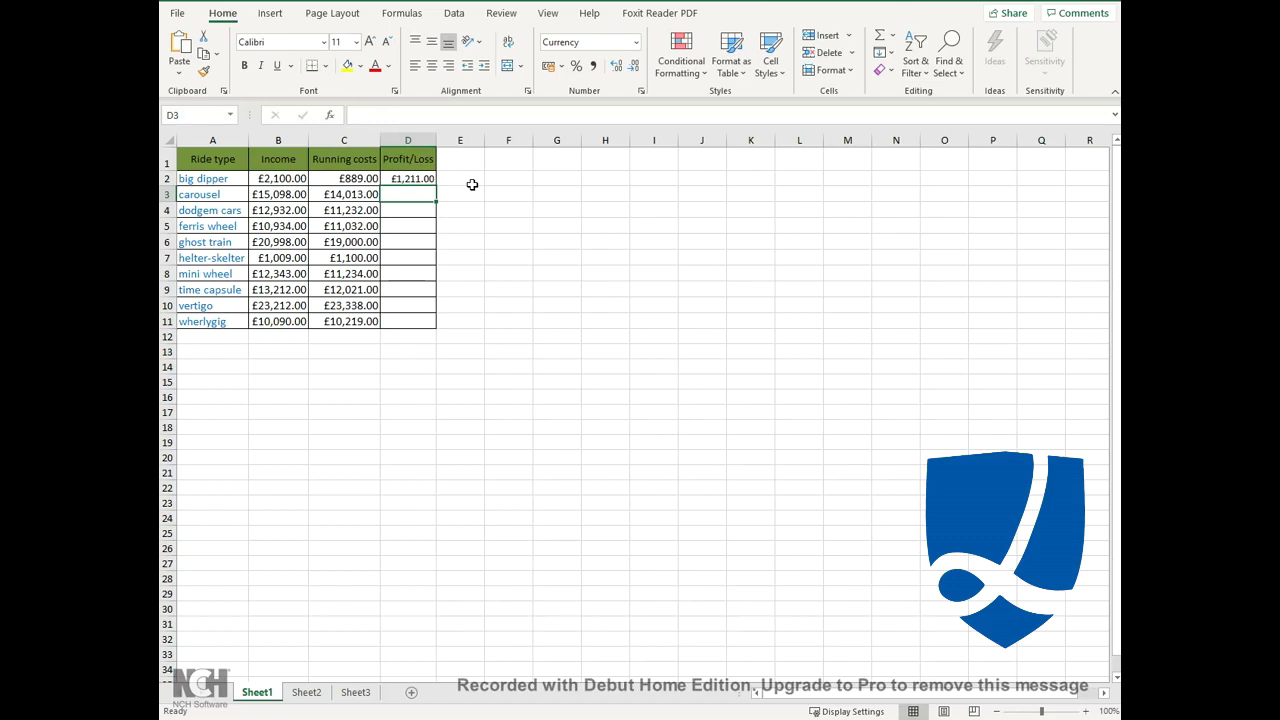
Check D2's formula and the empty Profit/Loss cells D3 to D11 below it.
left_click(414, 178)
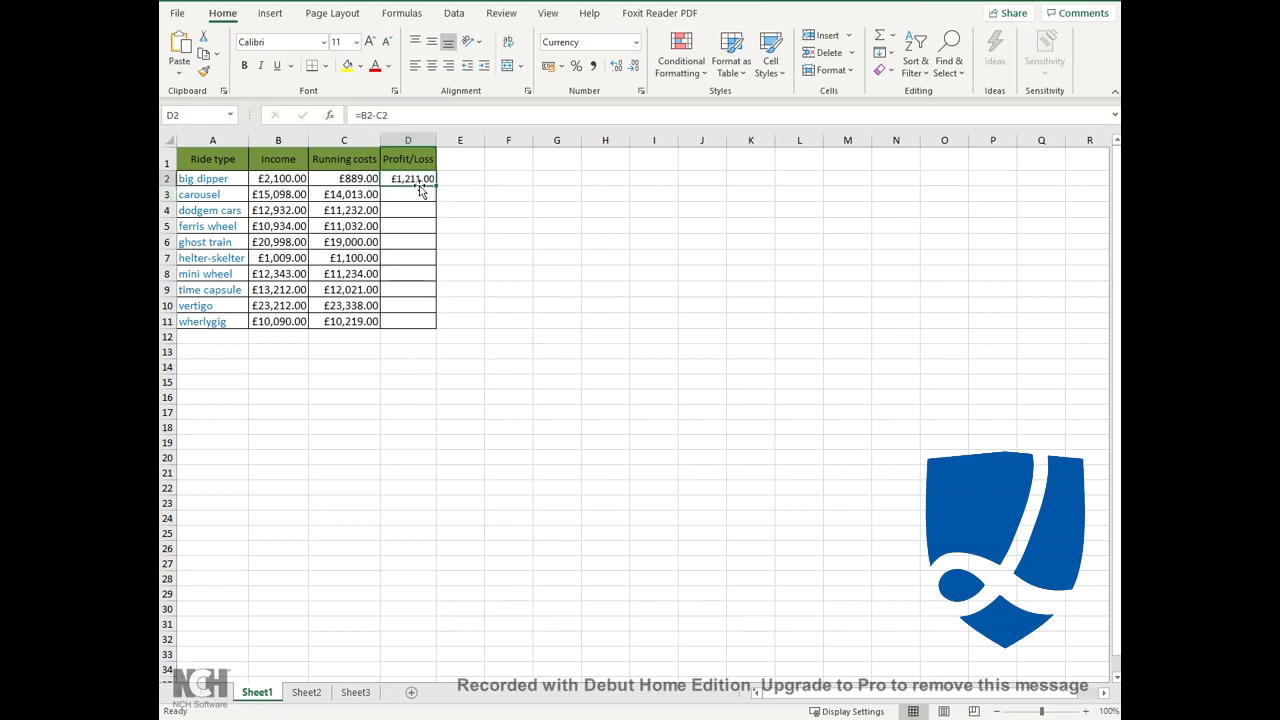
left_click(414, 197)
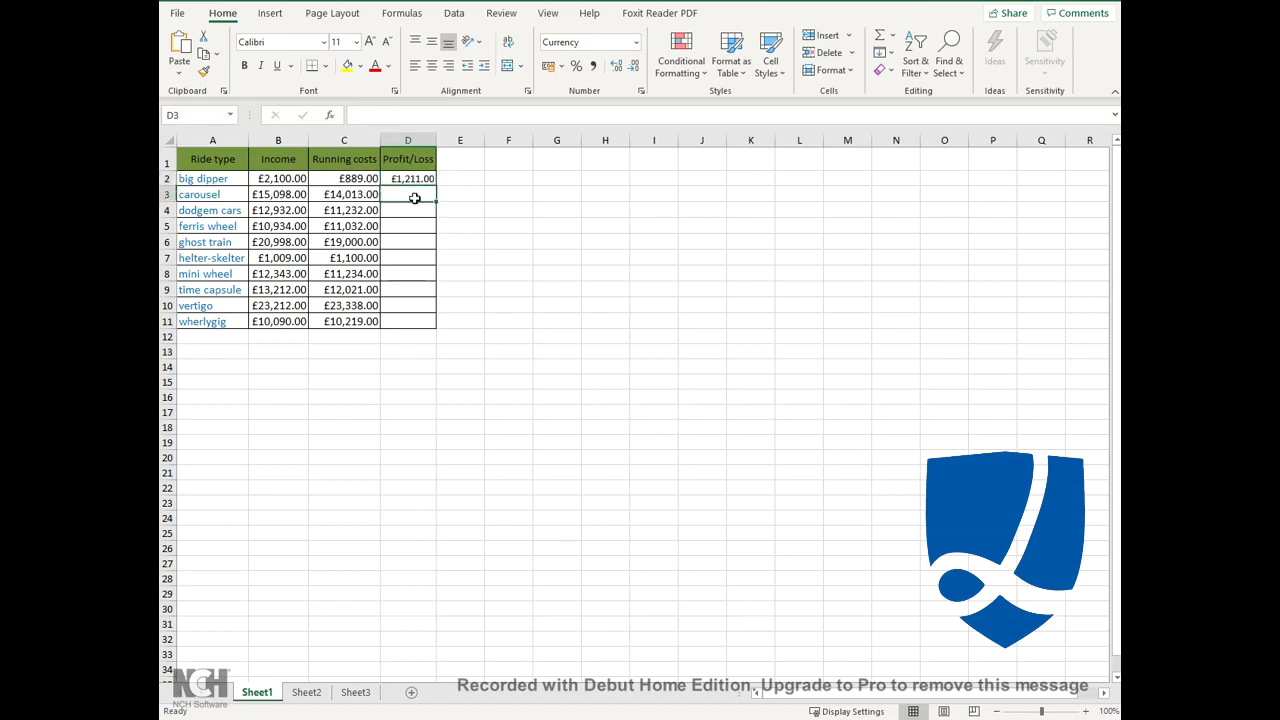
left_click(414, 210)
left_click(414, 228)
left_click(414, 242)
left_click(414, 257)
left_click(410, 271)
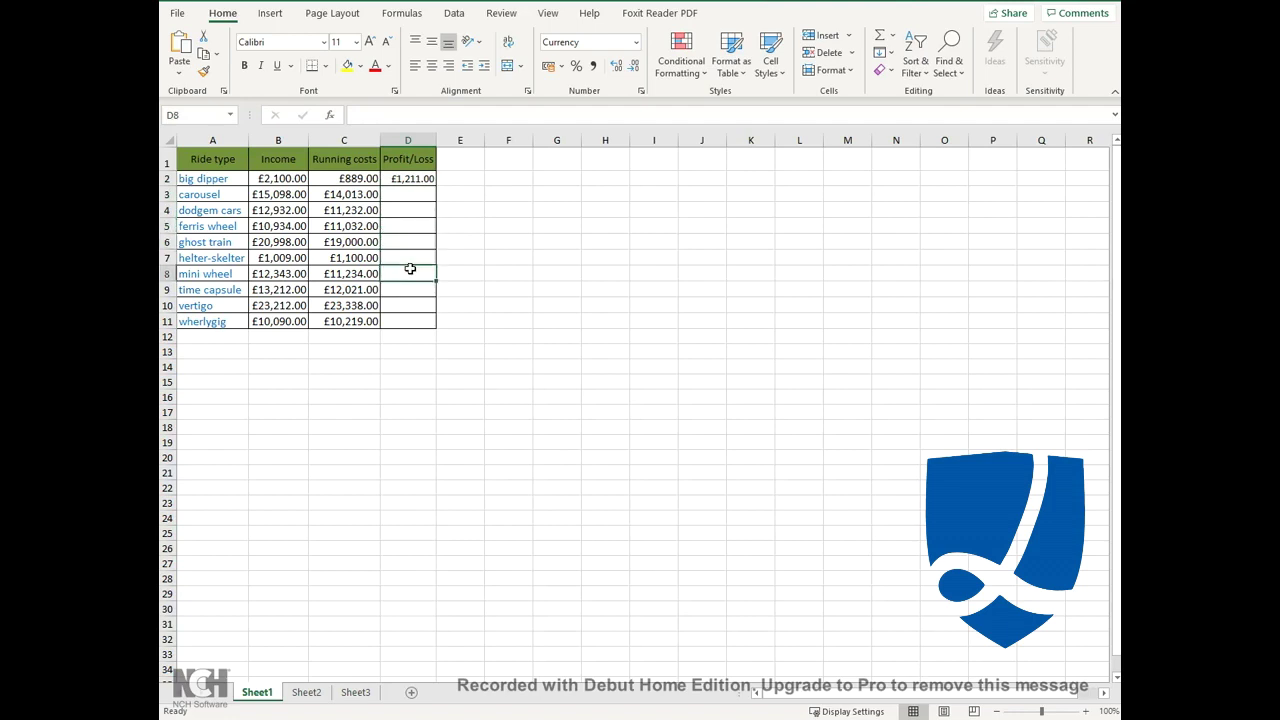
left_click(410, 289)
left_click(410, 304)
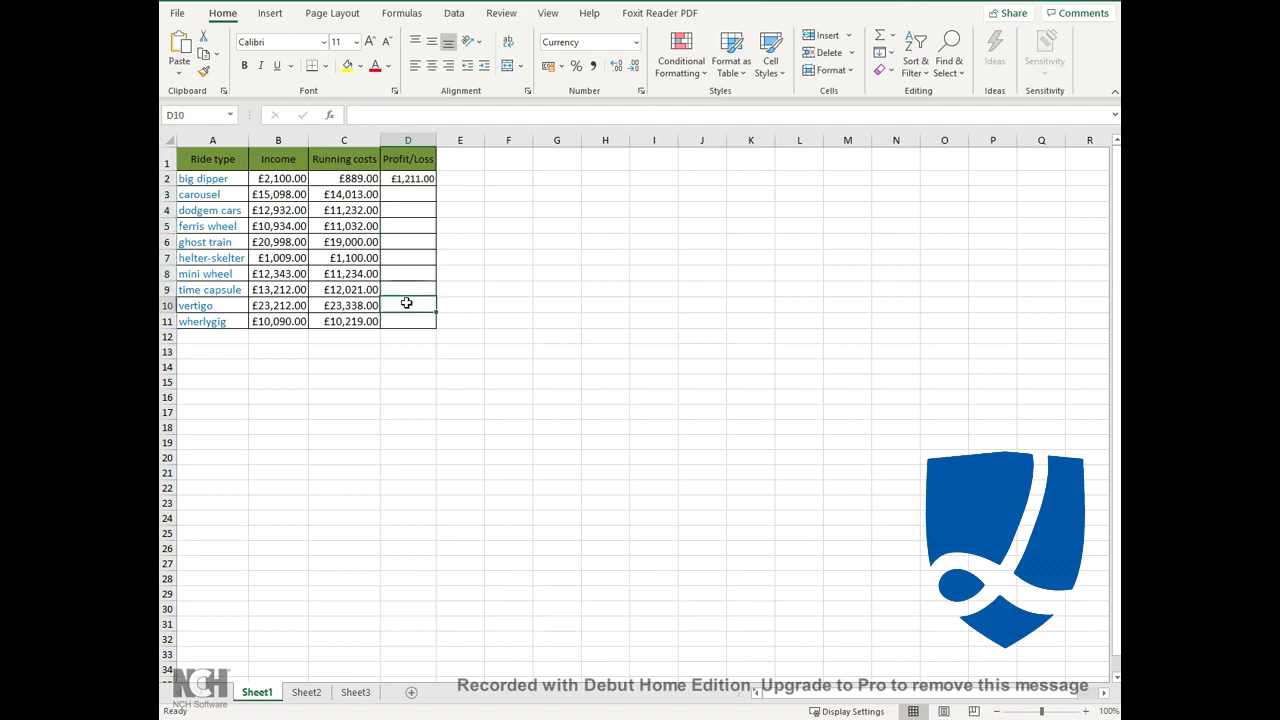
left_click(408, 197)
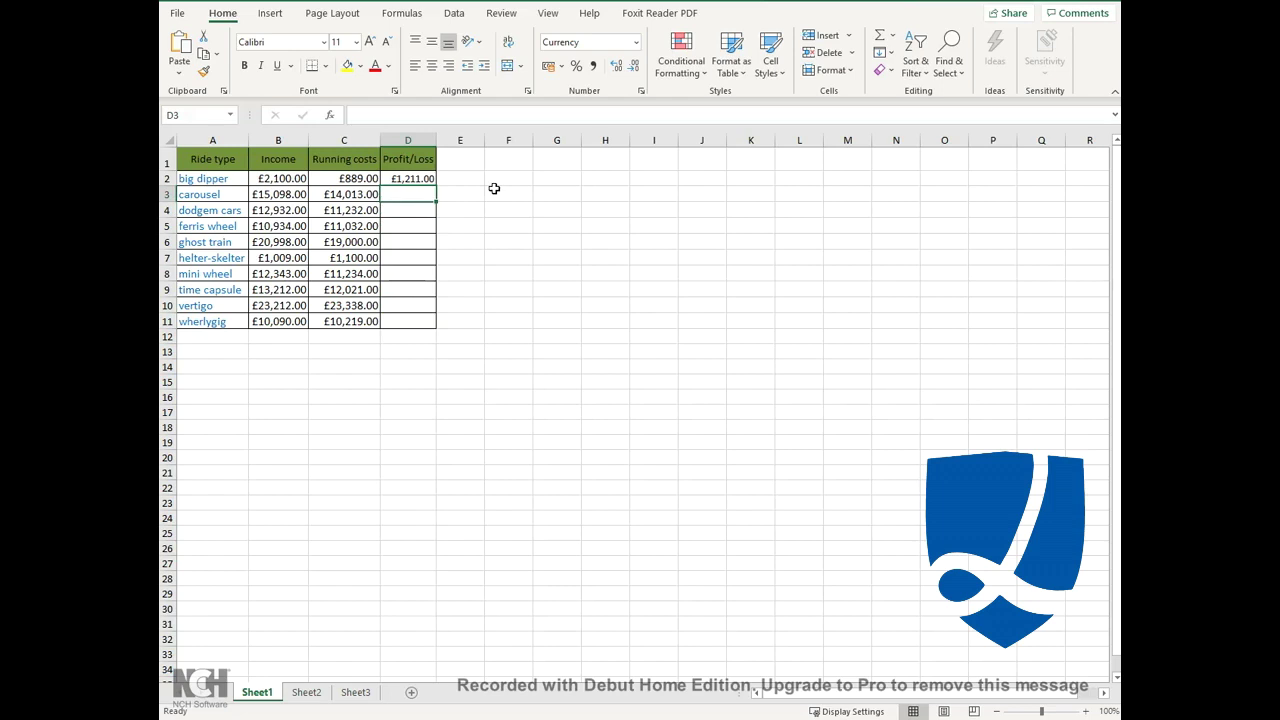
Fill D2's formula down to D11, giving losses like wherlygig's -£129.00.
left_click(419, 179)
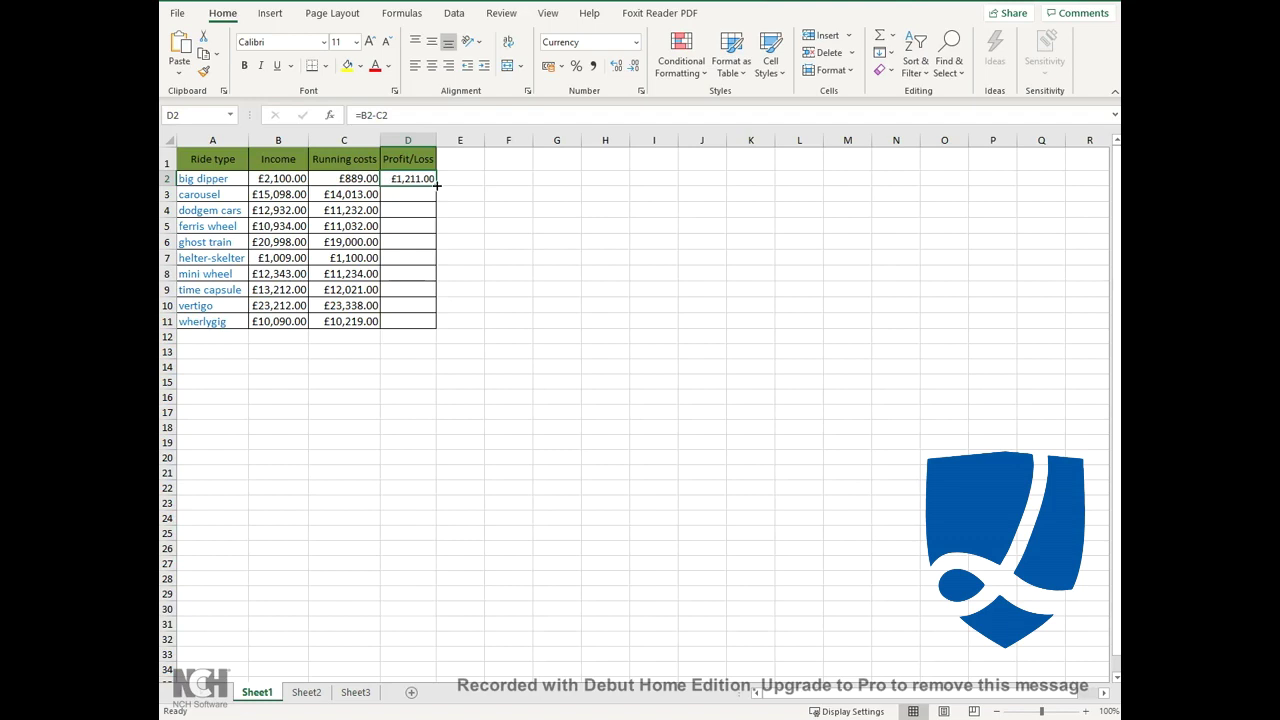
left_click_drag(436, 184, 436, 326)
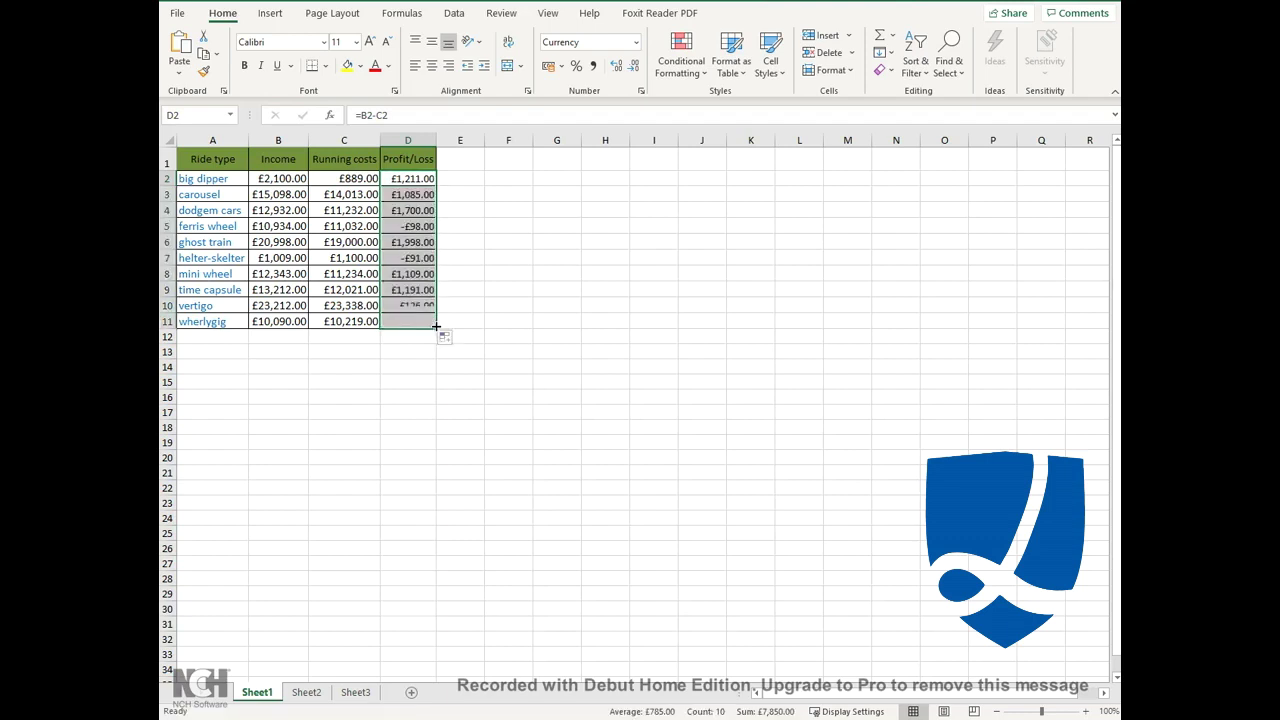
left_click(471, 275)
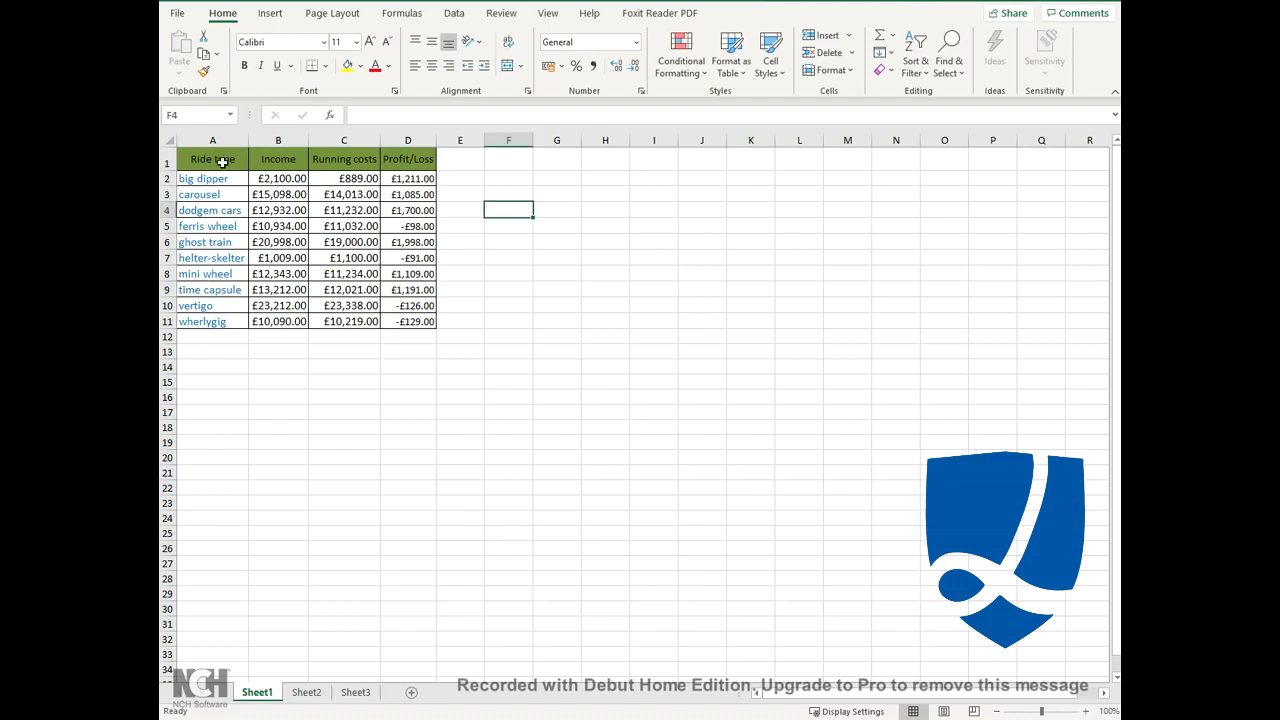
Turn on Filter for the header cells A1:D1 from Sort & Filter.
left_click_drag(217, 161, 422, 162)
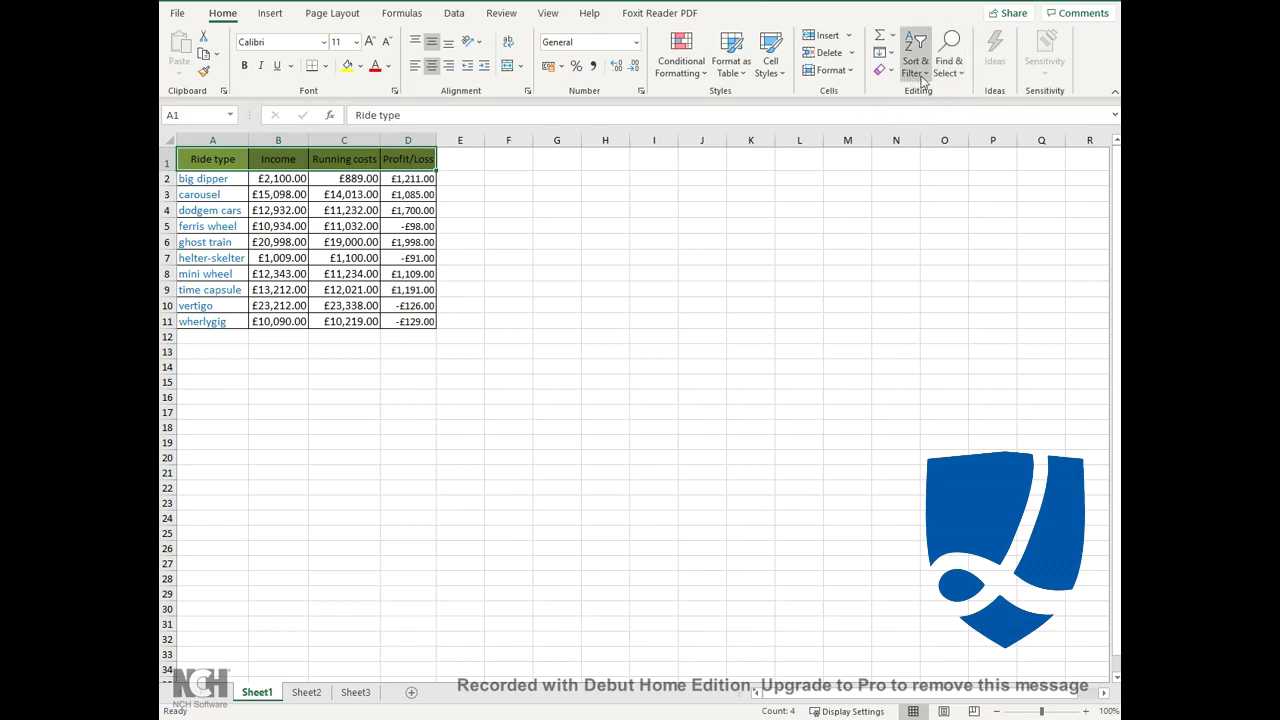
left_click(924, 79)
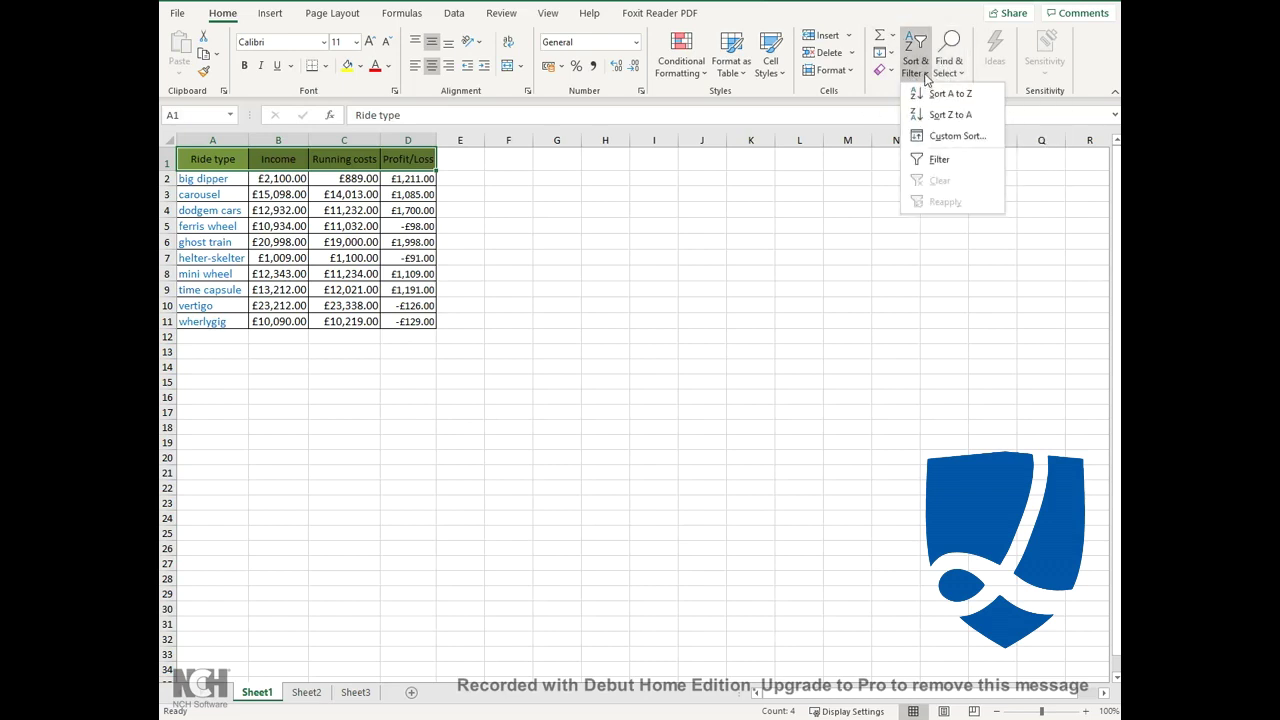
left_click(940, 161)
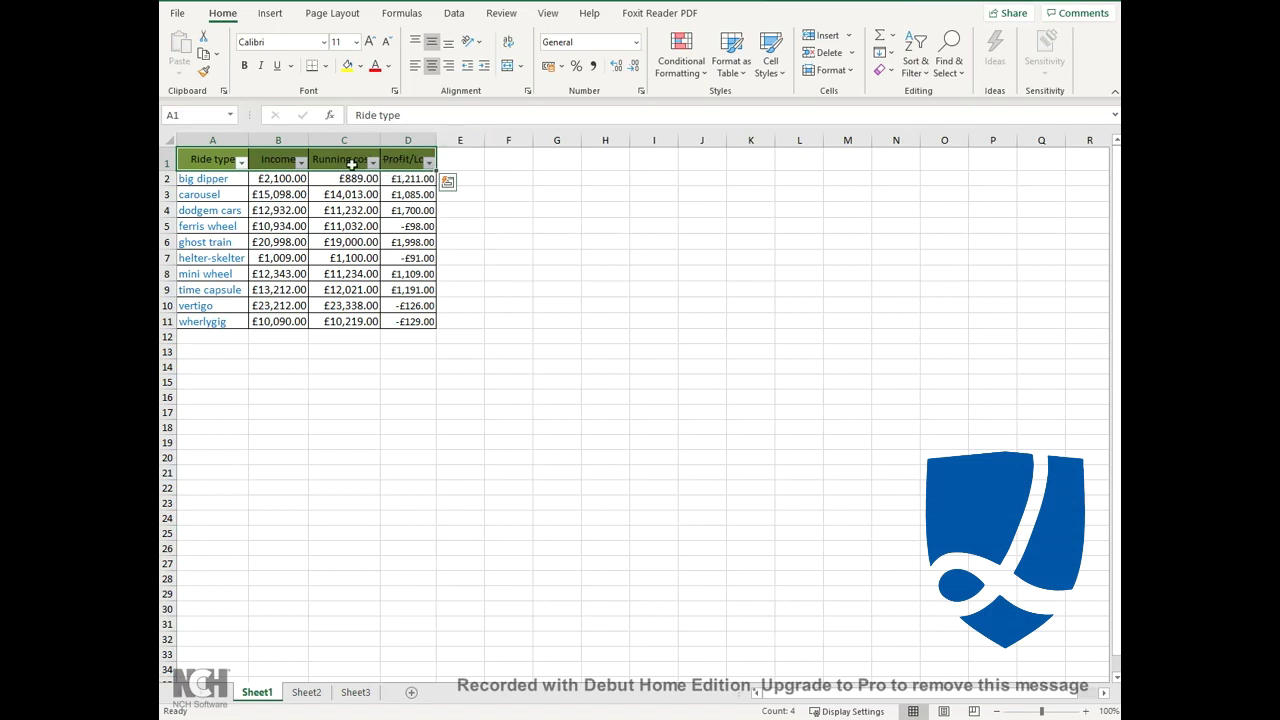
left_click(490, 163)
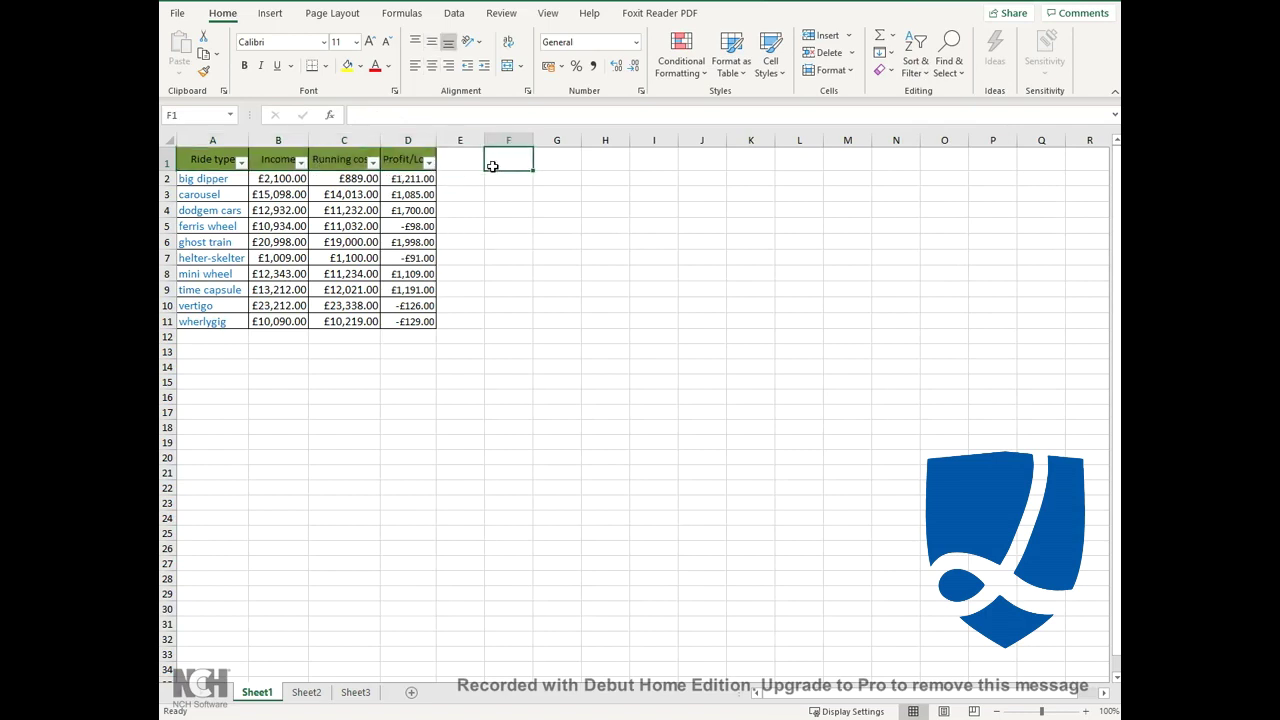
Sort by Profit/Loss largest to smallest, putting ghost train's £1,998.00 first.
left_click(428, 163)
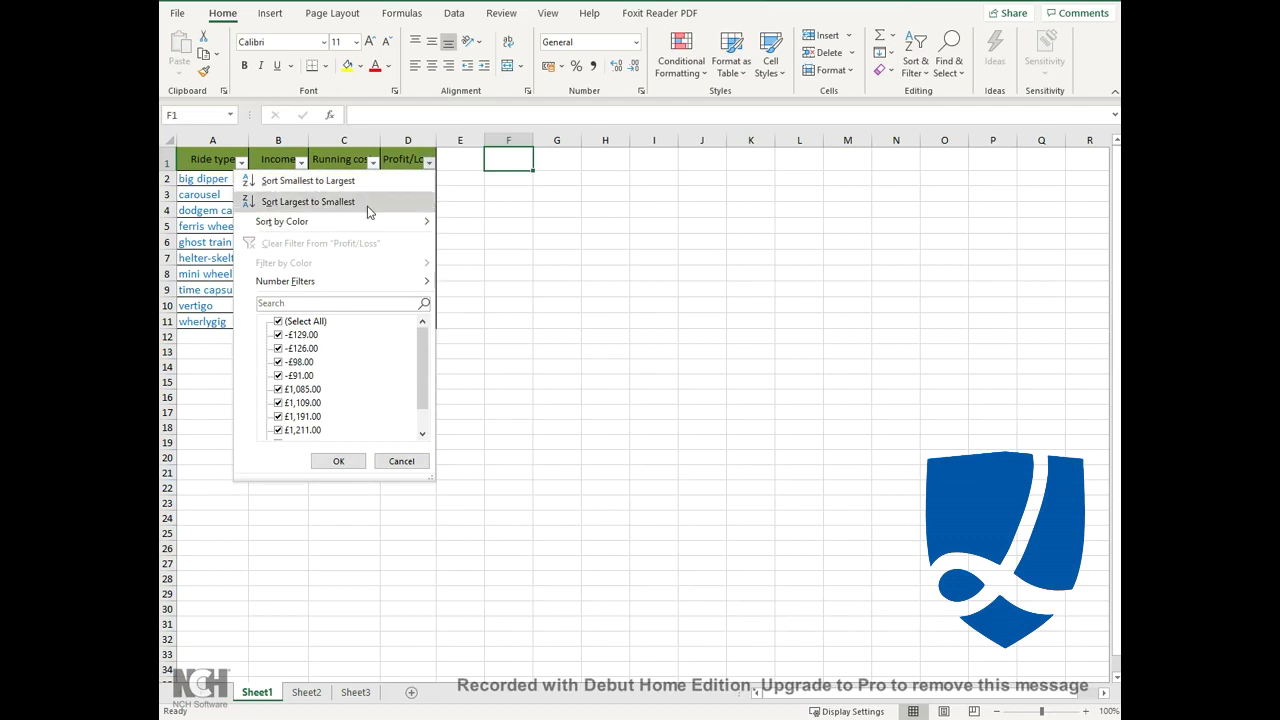
left_click(317, 205)
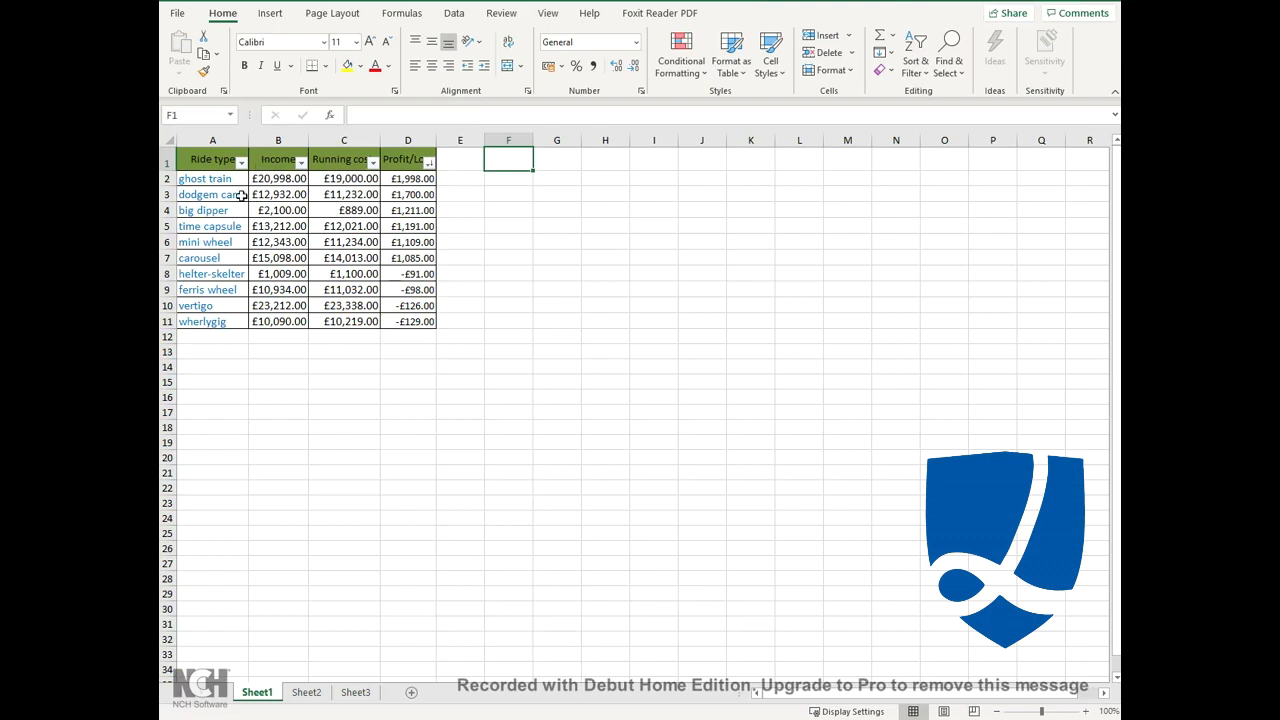
left_click(241, 162)
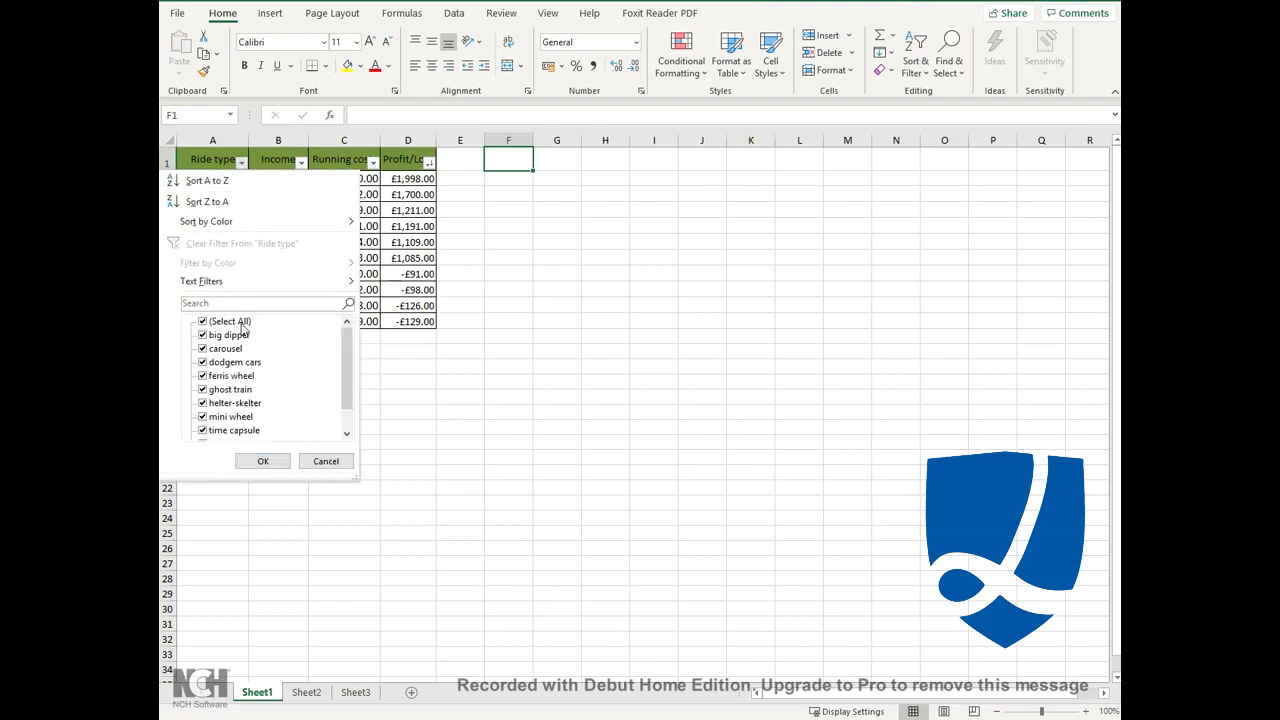
left_click_drag(347, 366, 349, 383)
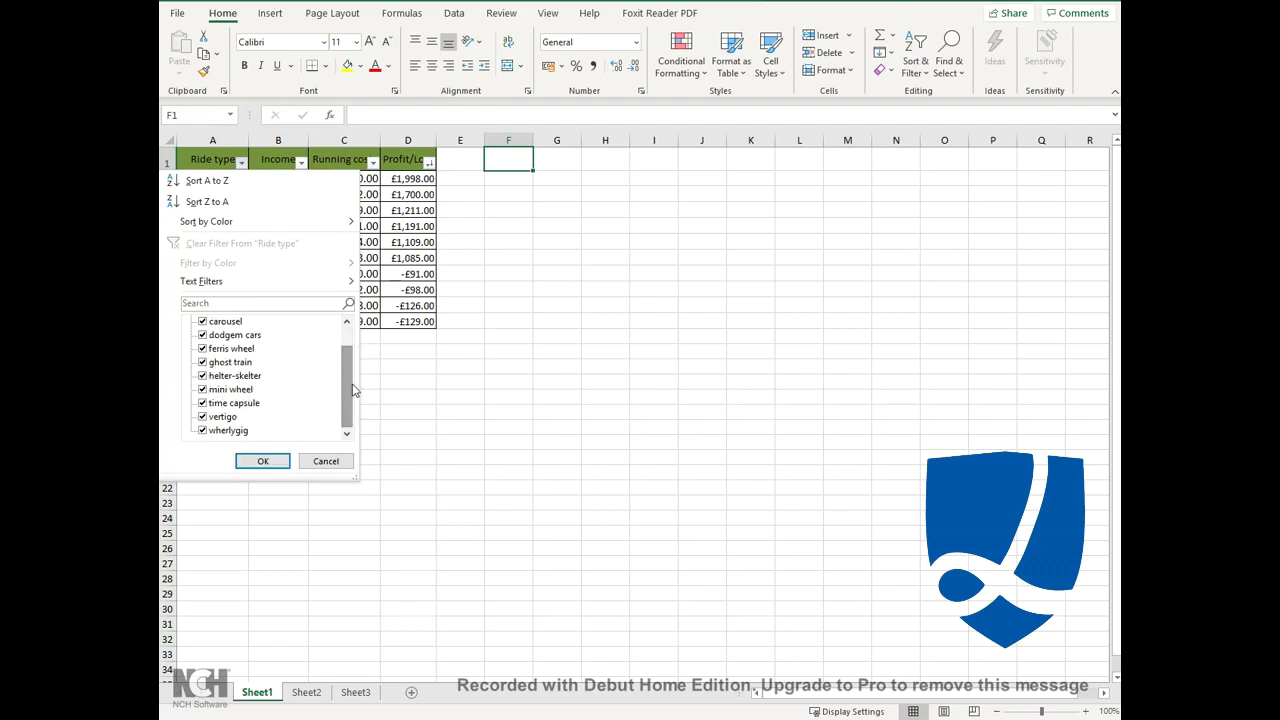
left_click_drag(352, 390, 348, 372)
left_click(238, 327)
left_click(242, 390)
key("Escape")
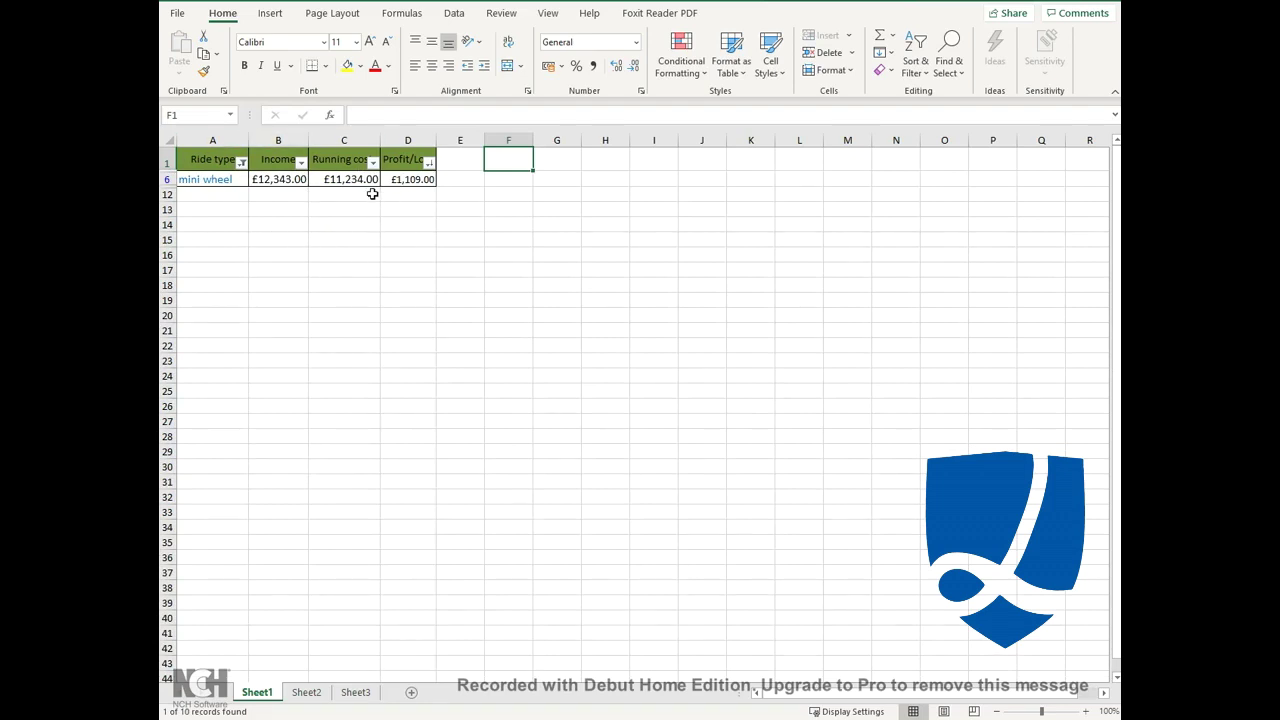
left_click(242, 163)
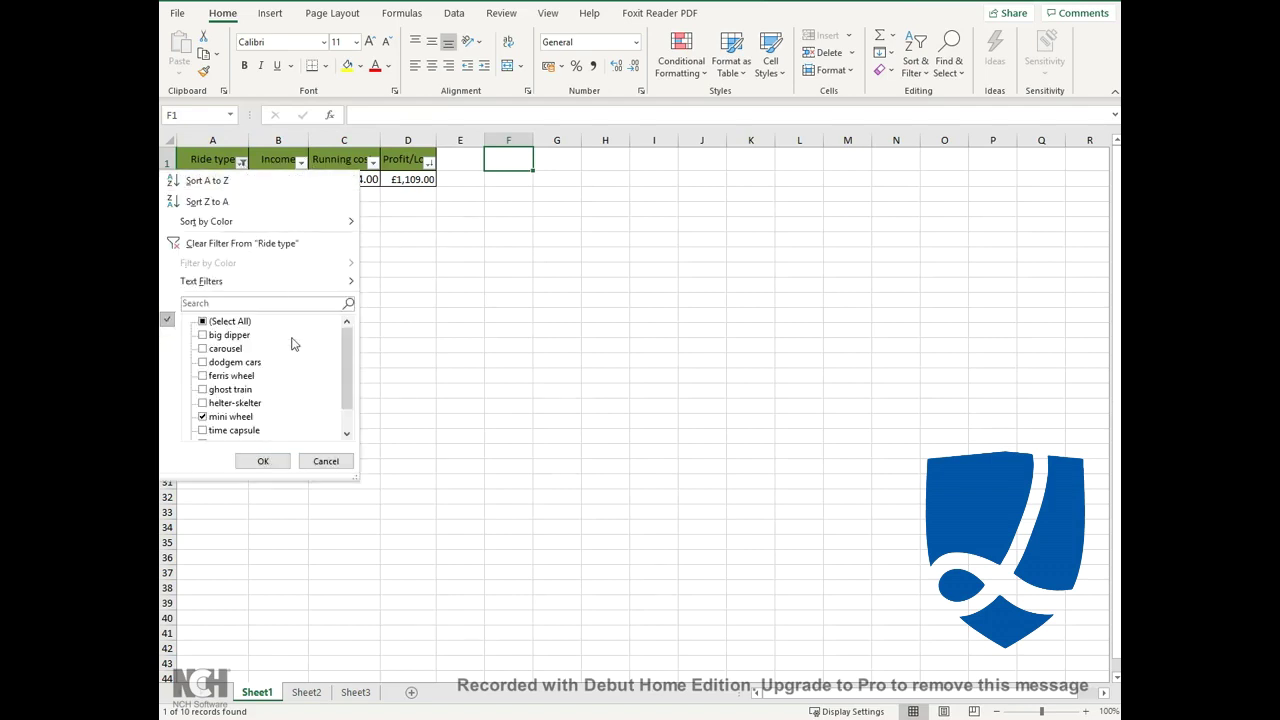
left_click(236, 325)
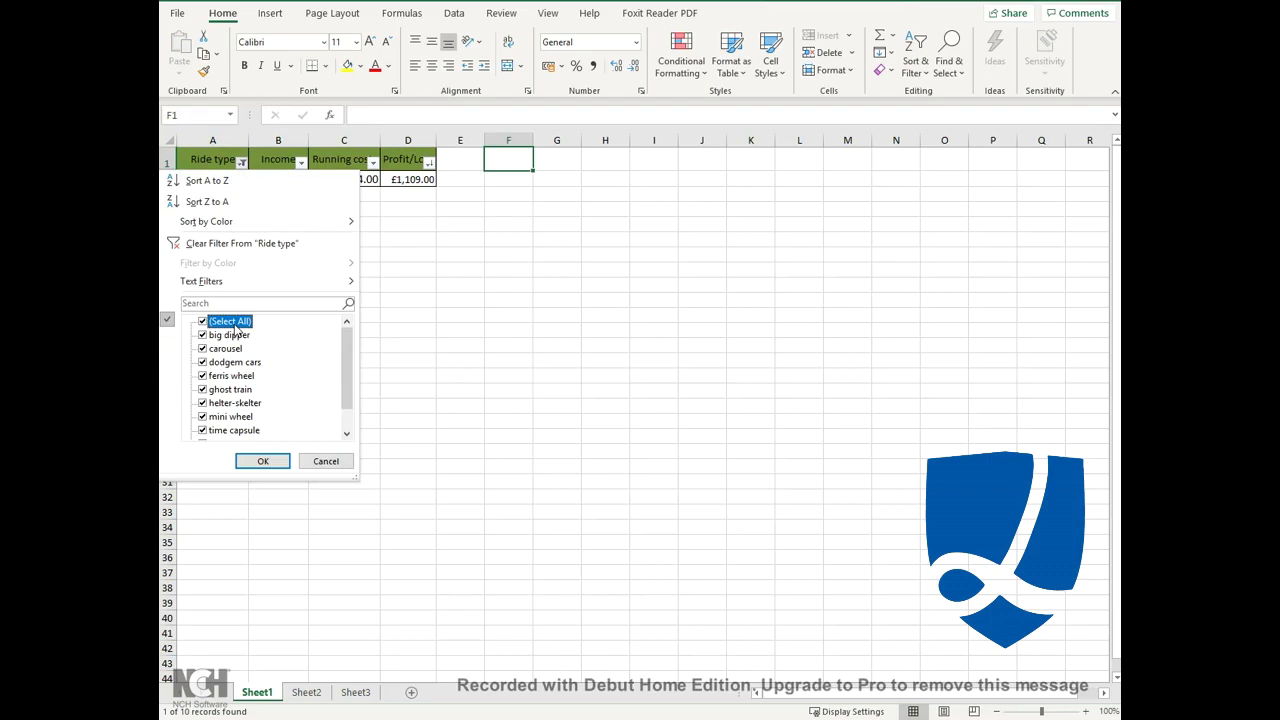
left_click(260, 462)
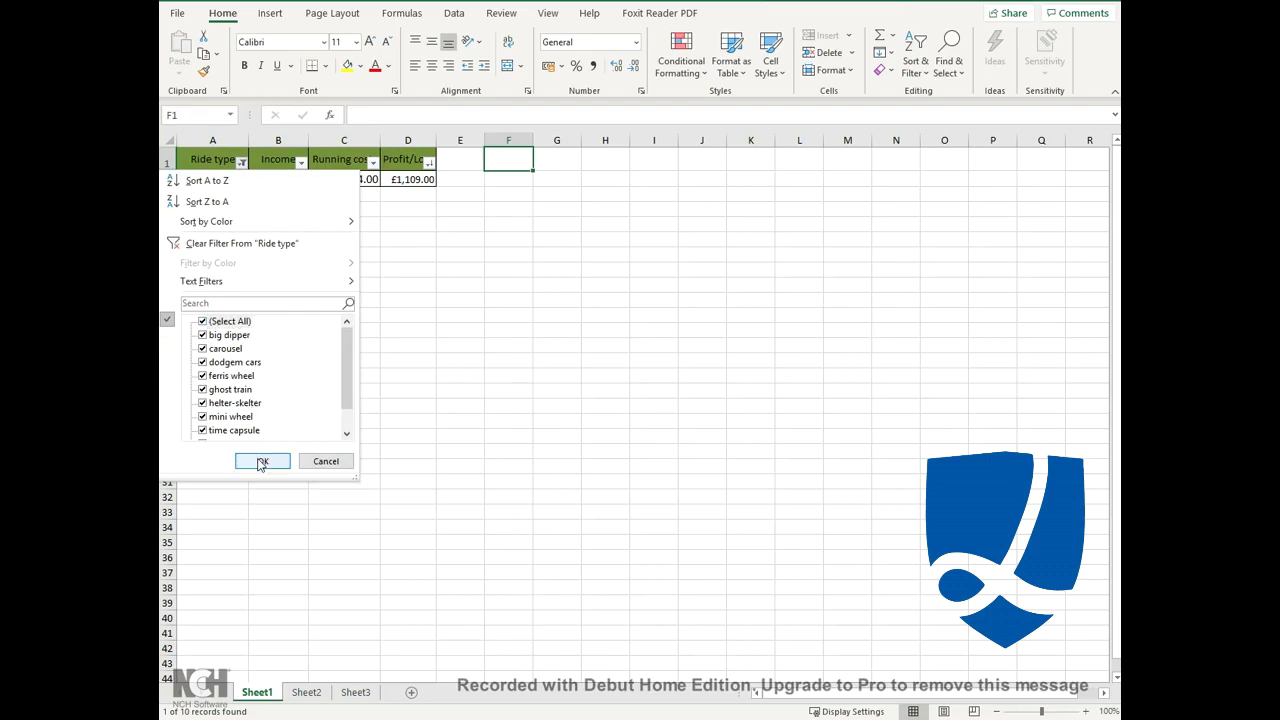
left_click(260, 462)
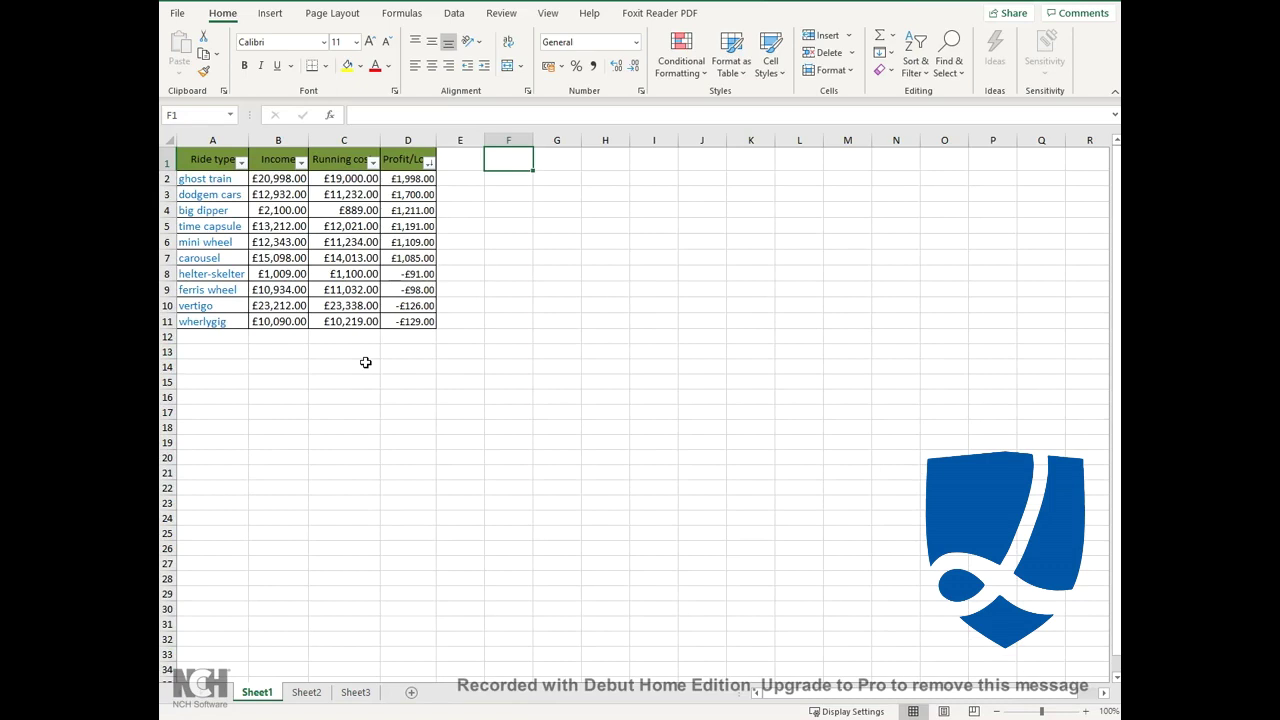
left_click(915, 62)
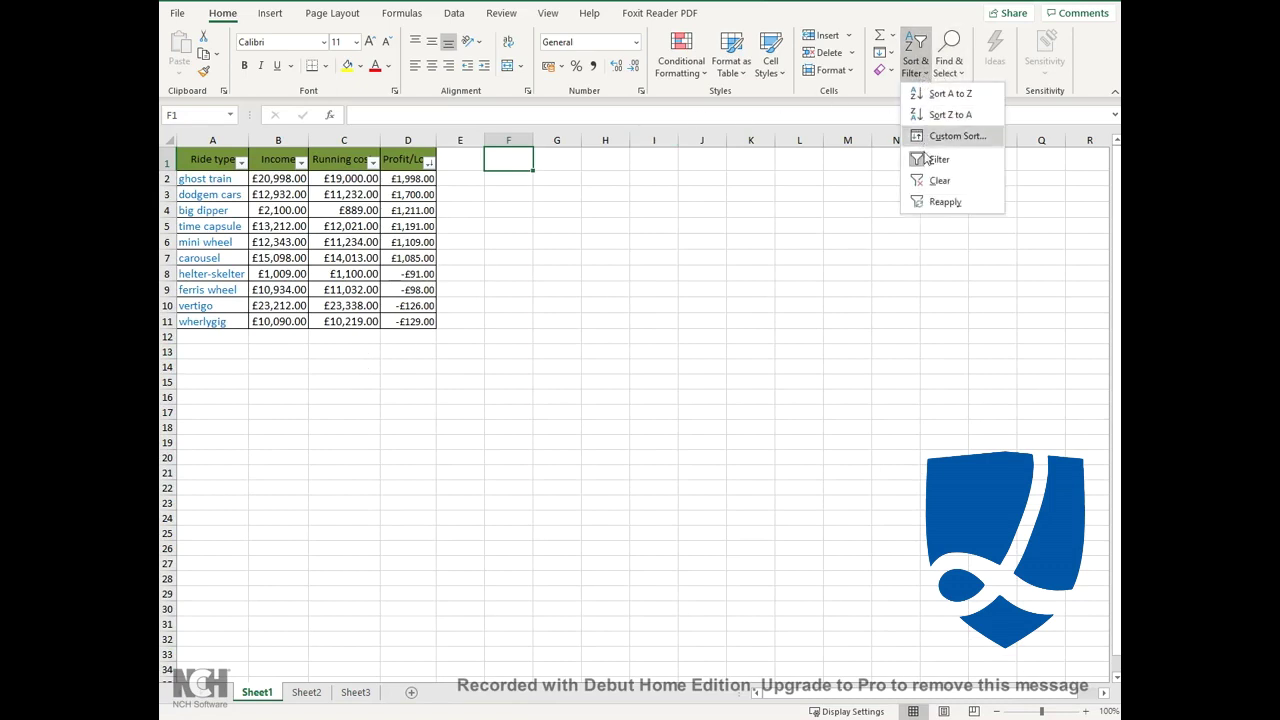
key("Escape")
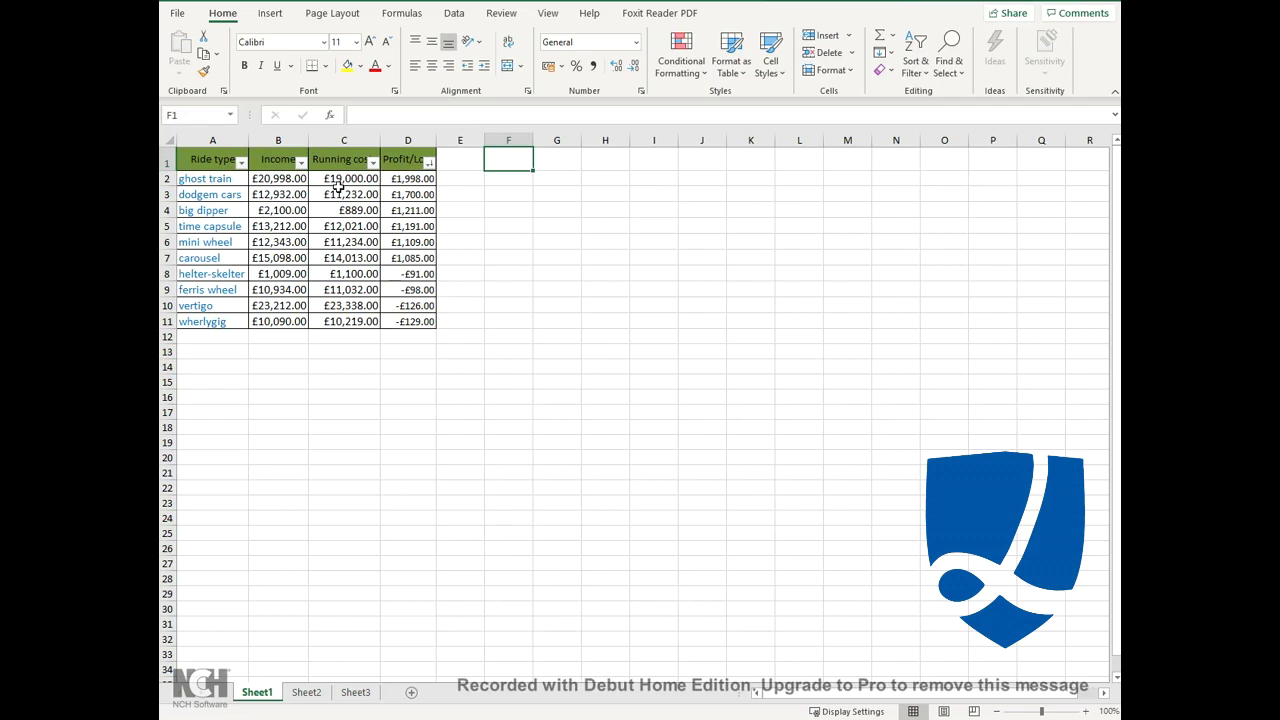
left_click(508, 305)
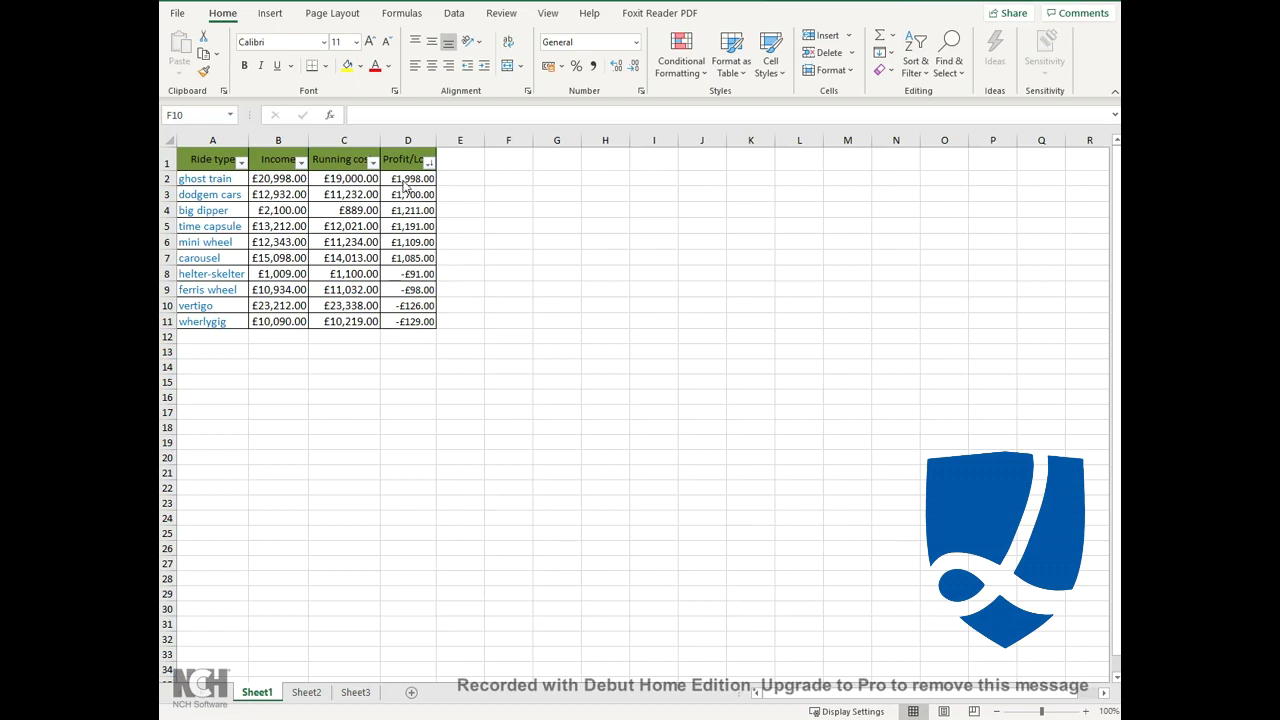
Select D2:D11 and bring up Conditional Formatting's Highlight Cells Rules.
left_click_drag(409, 178, 405, 321)
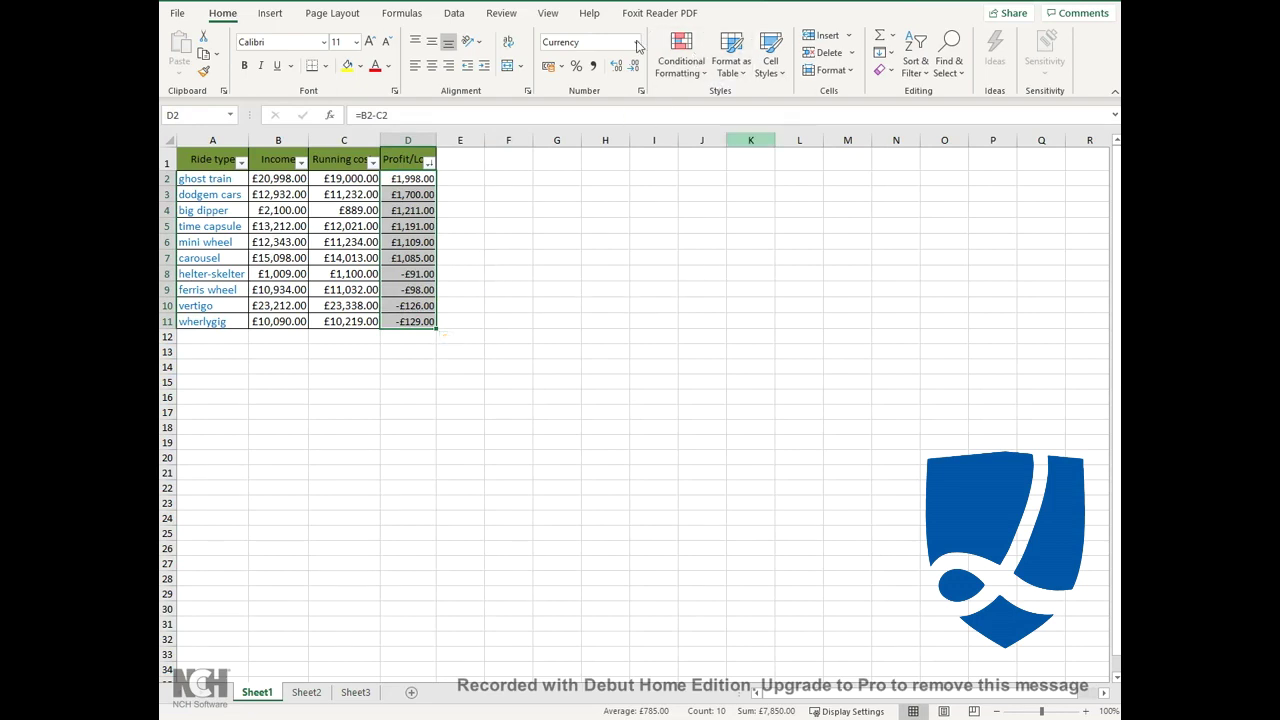
left_click(697, 75)
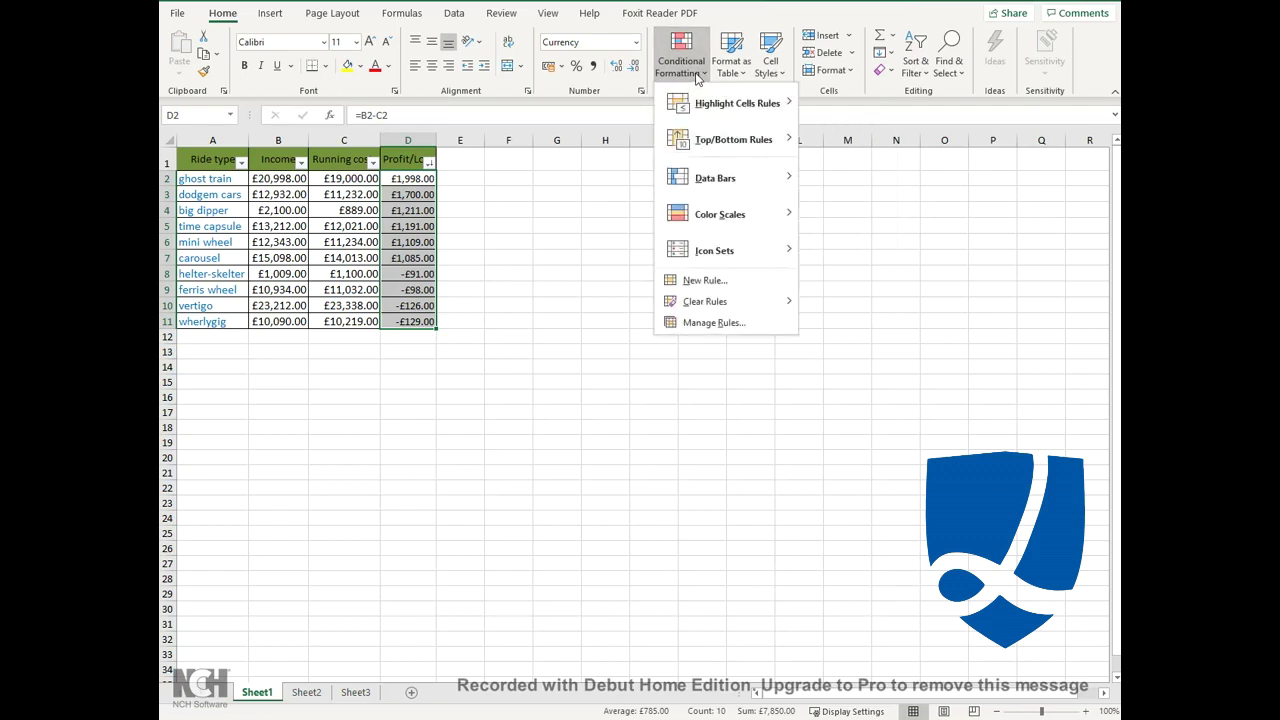
mouse_move(699, 106)
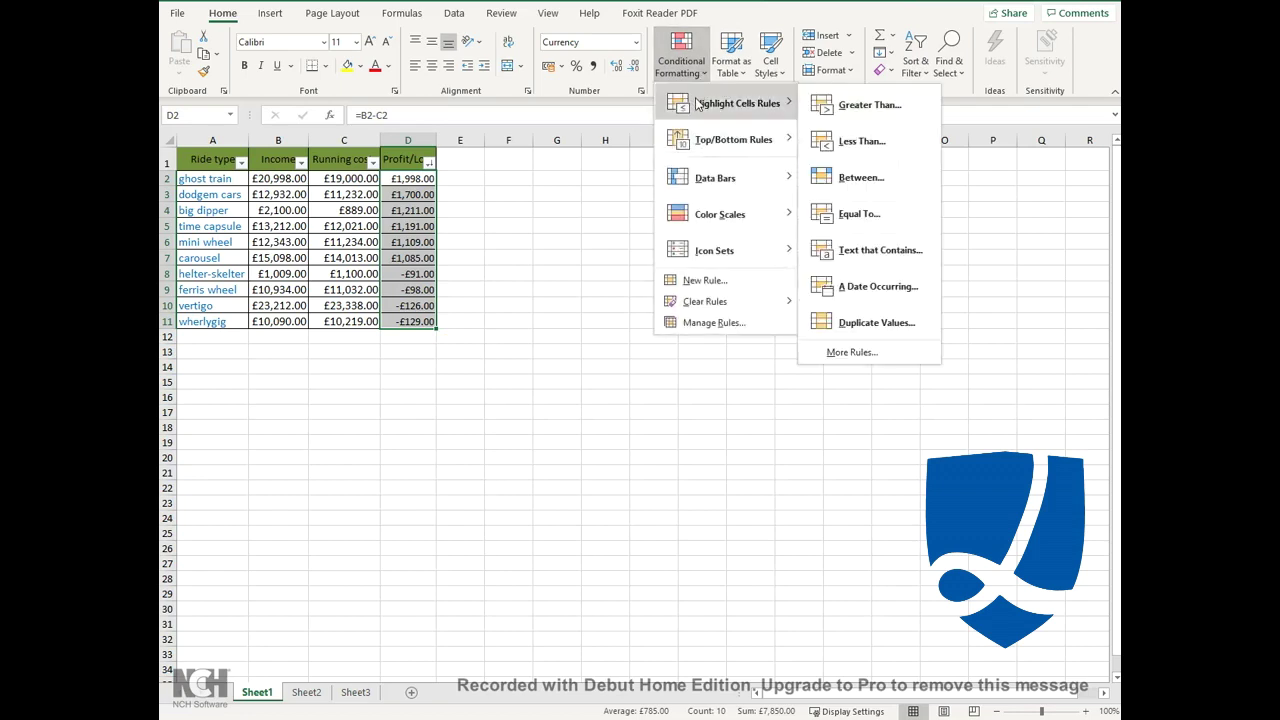
Begin a Less Than rule with value 0 using a custom highlight format.
left_click(855, 145)
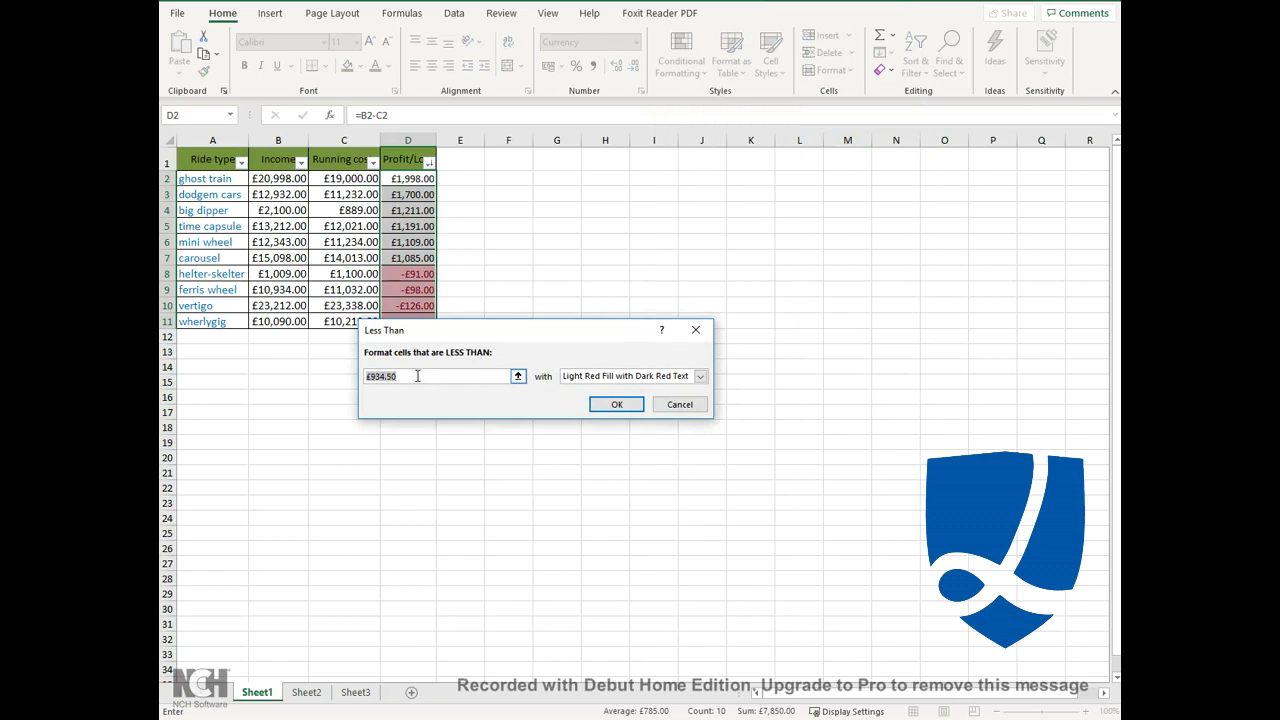
type("0")
left_click(700, 377)
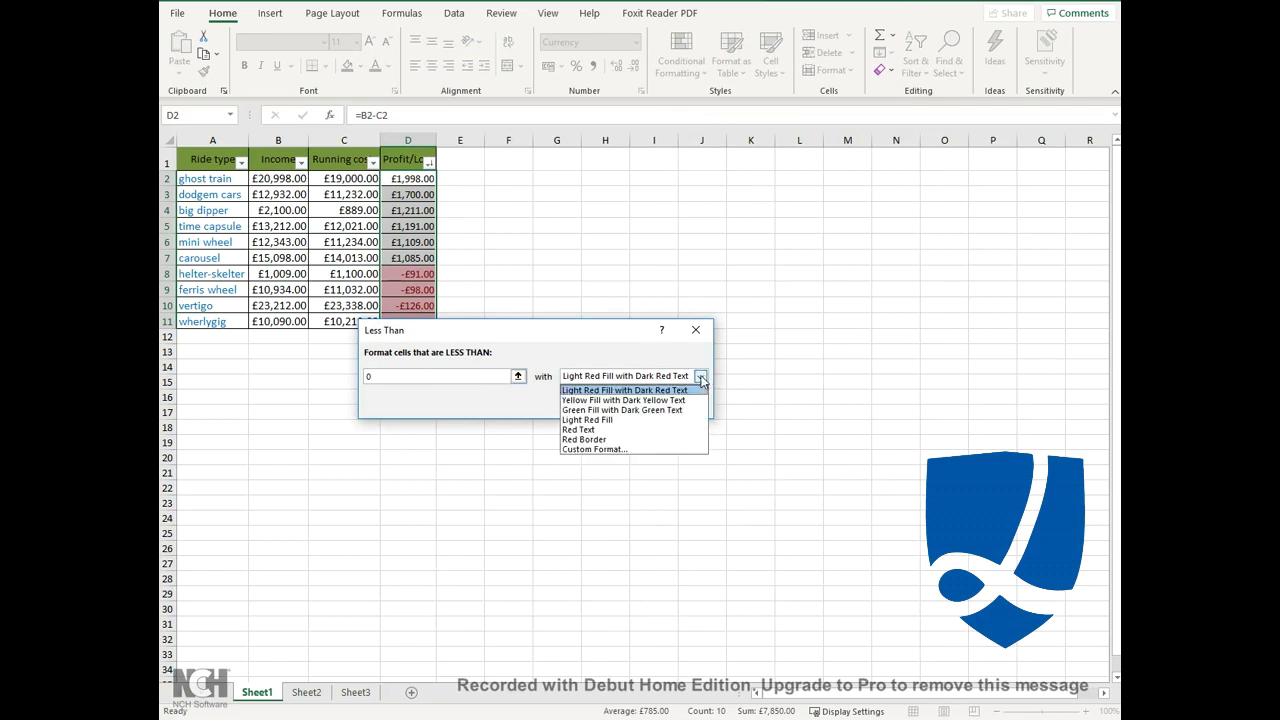
left_click(603, 449)
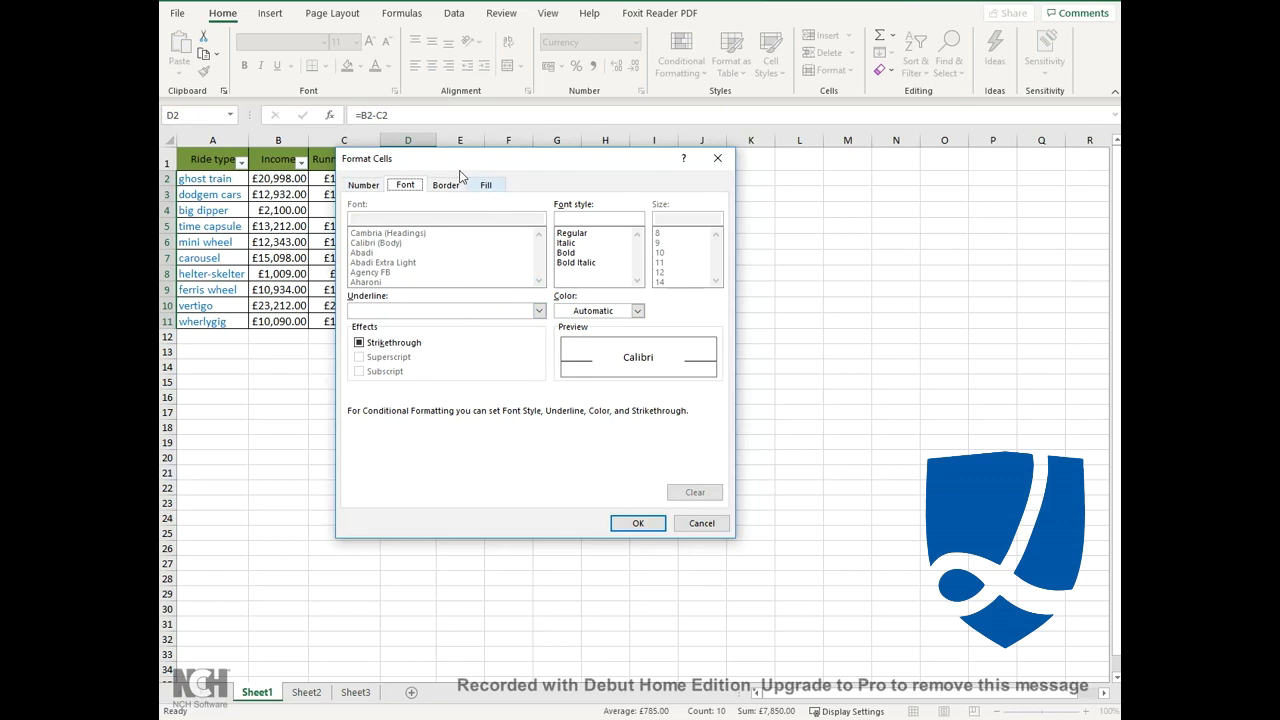
Set the custom format's fill to bright red and apply the less-than-0 rule.
left_click(487, 187)
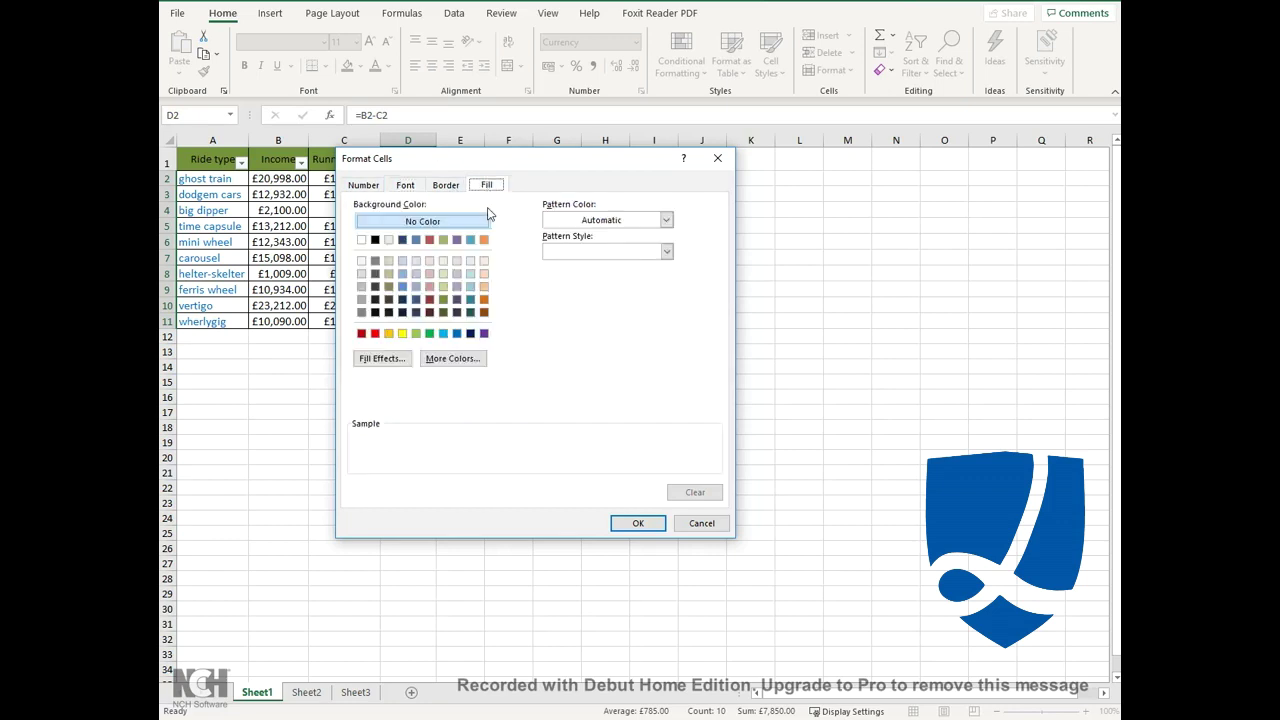
left_click(375, 334)
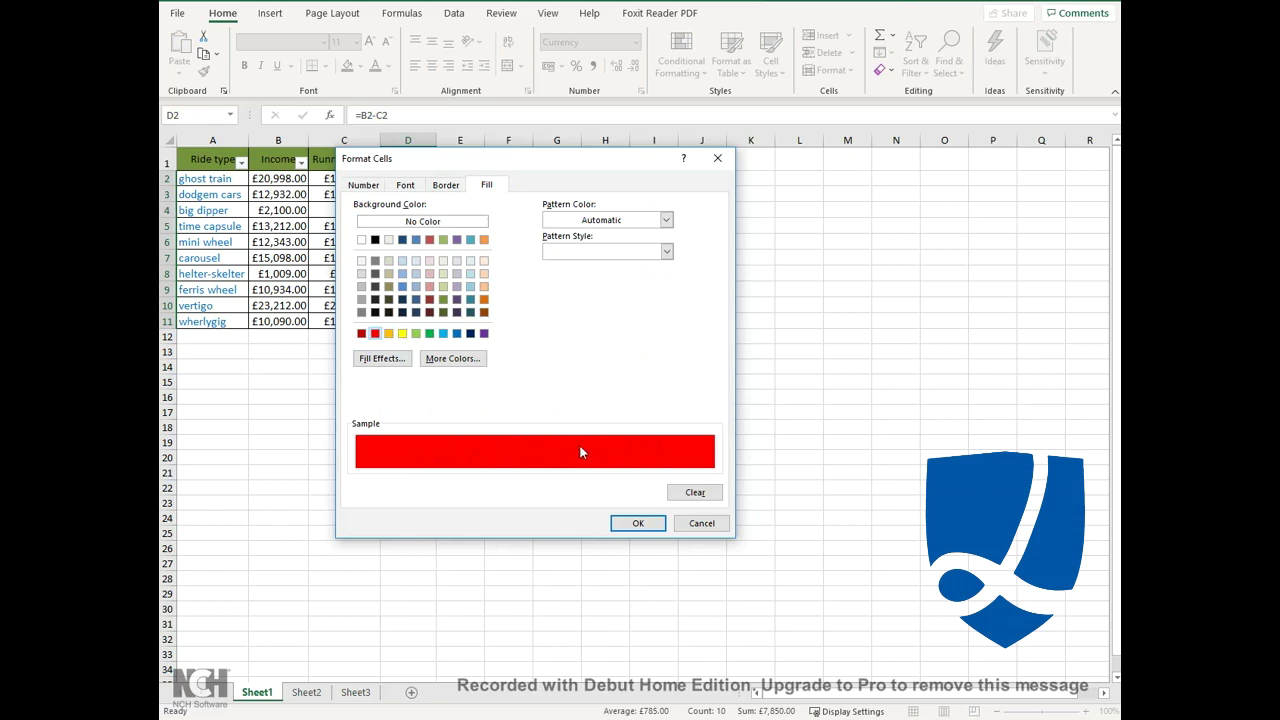
left_click(636, 524)
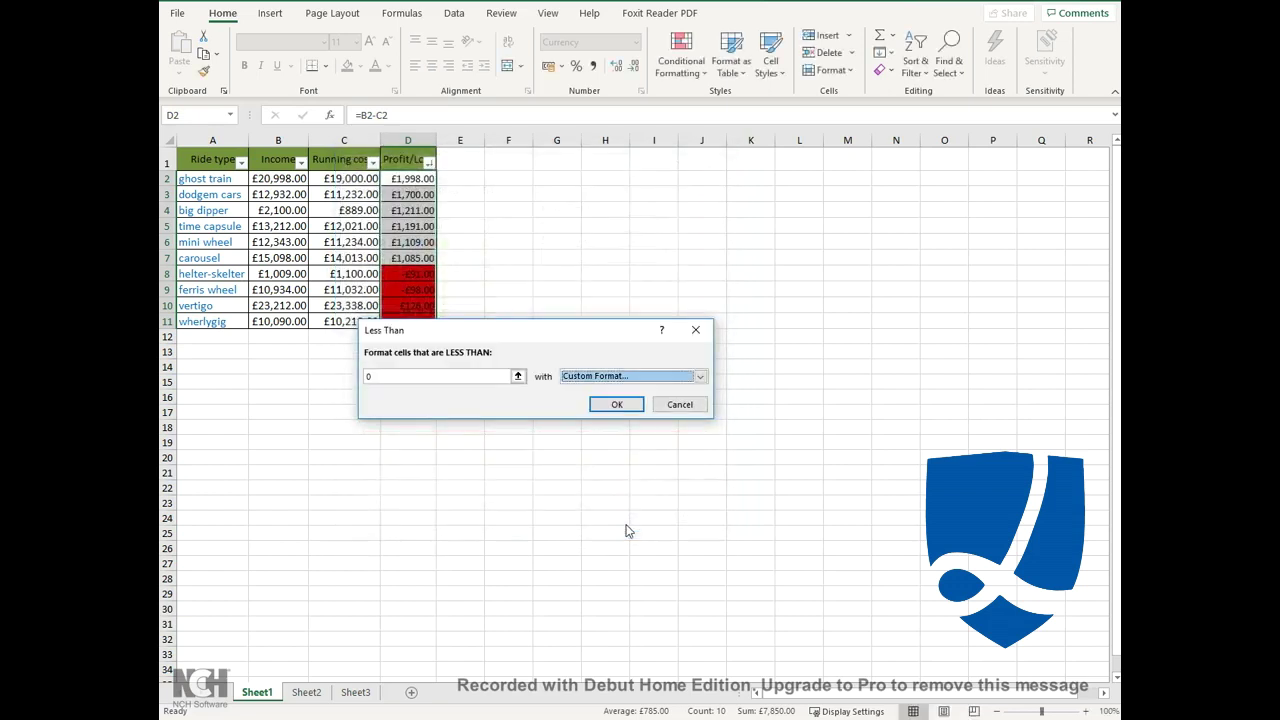
left_click(618, 405)
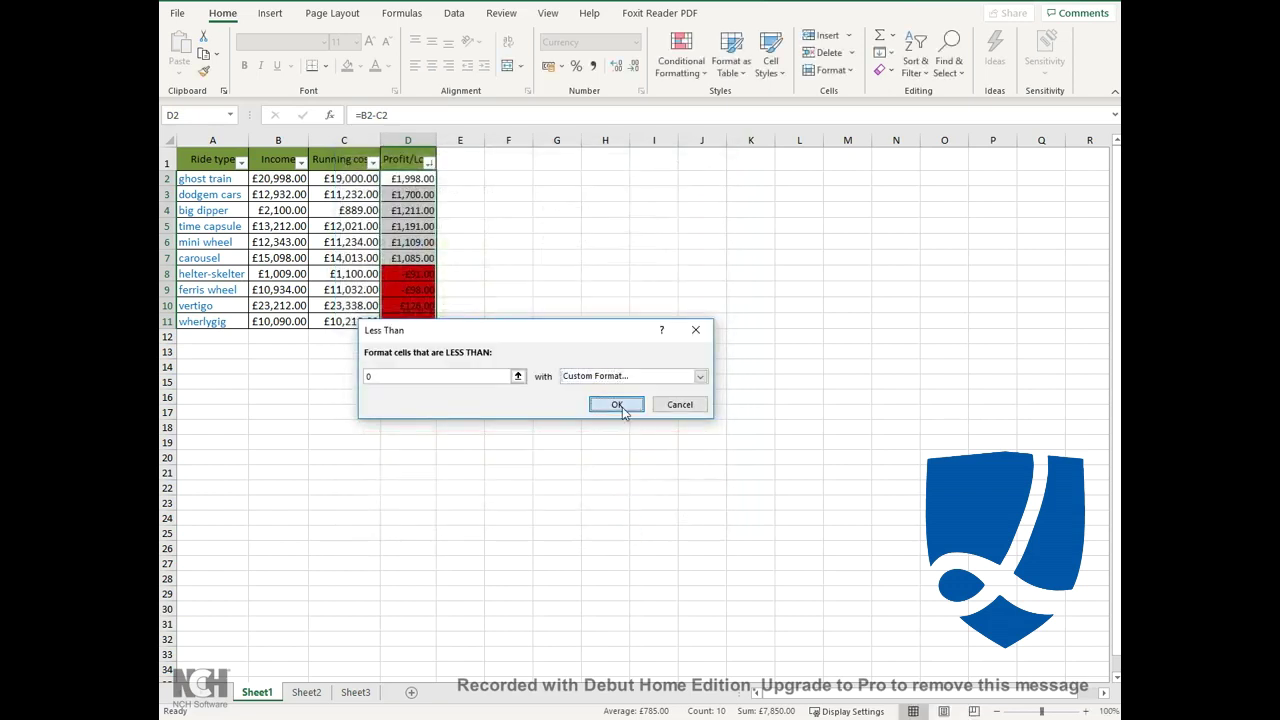
left_click(525, 338)
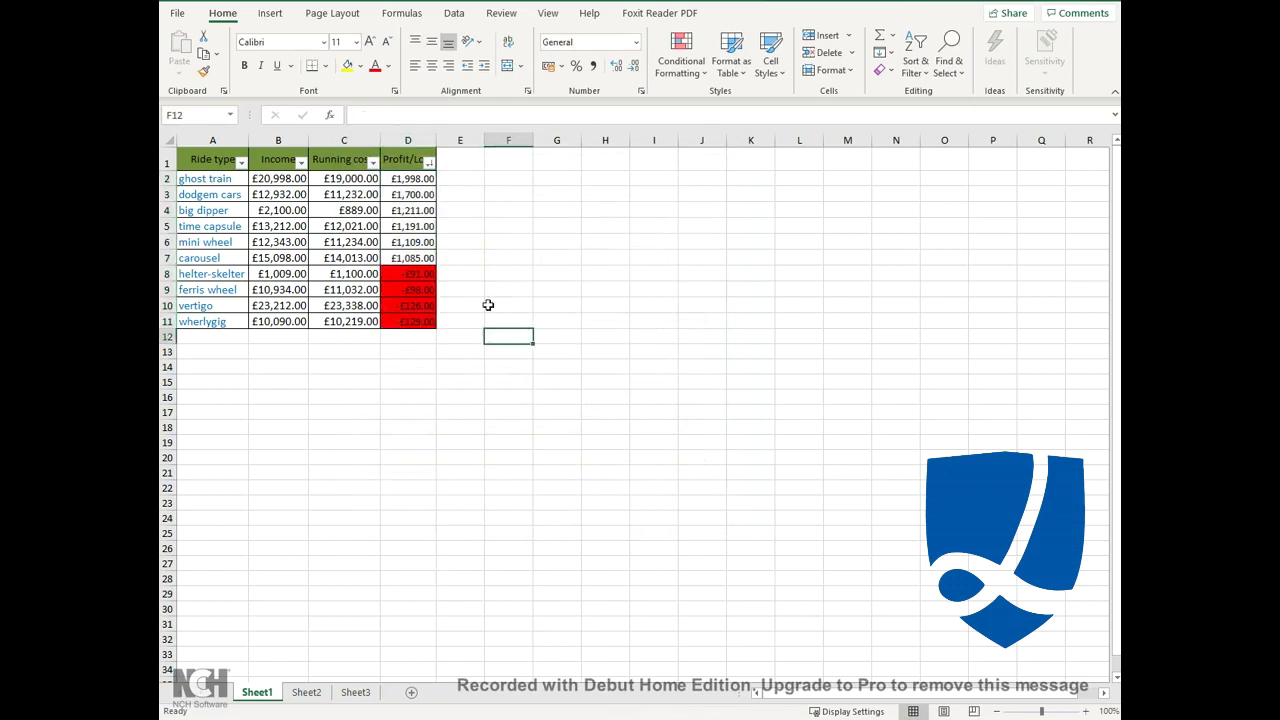